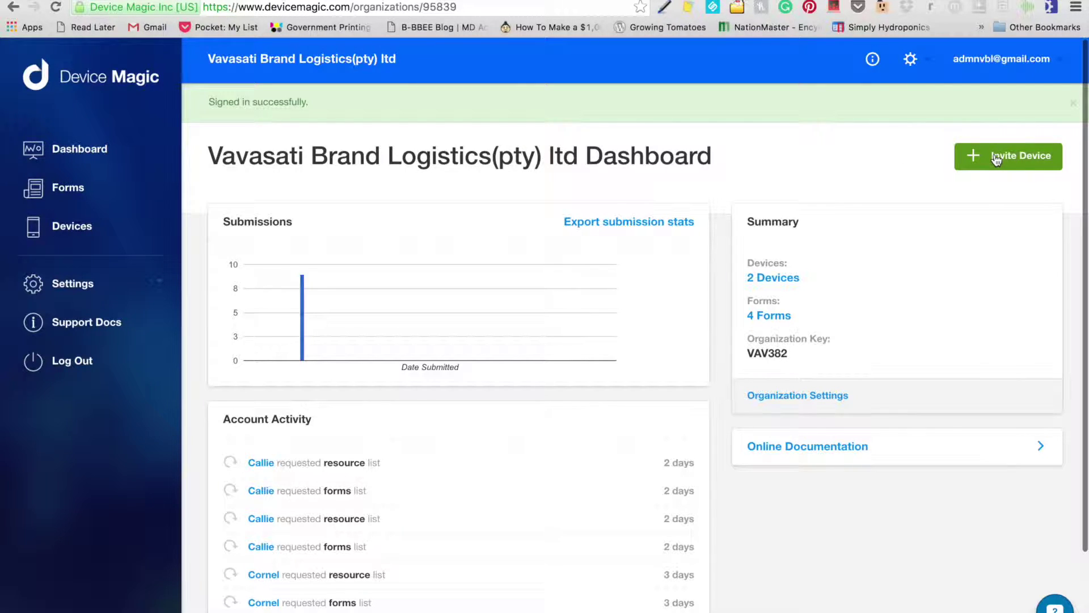
# Start a text-message device invite and enter the +27 South African country code.
pyautogui.click(997, 159)
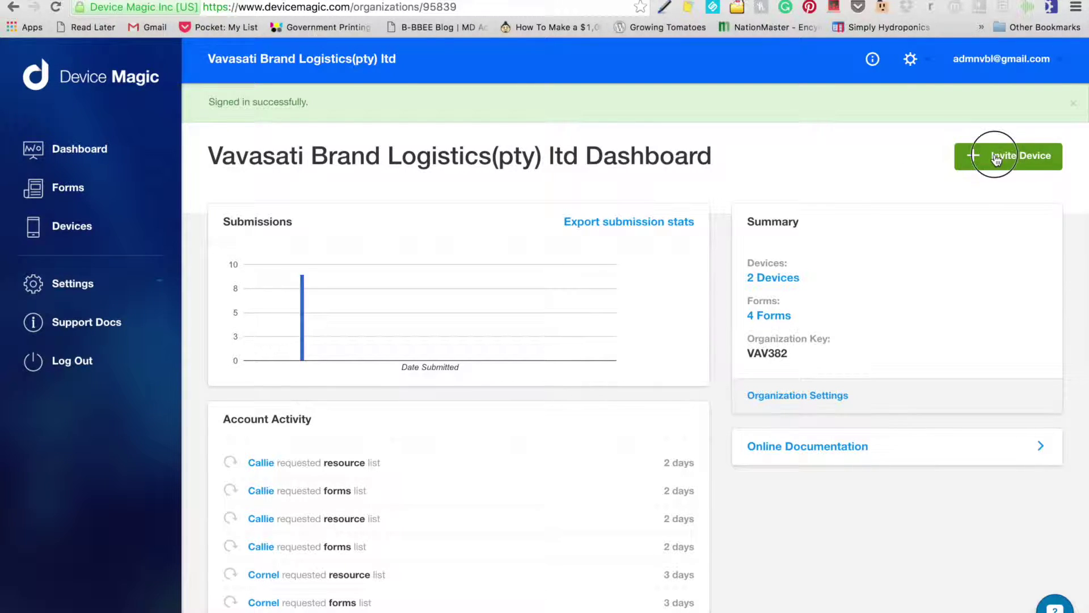
pyautogui.click(488, 375)
pyautogui.press('BackSpace')
pyautogui.write('=27')
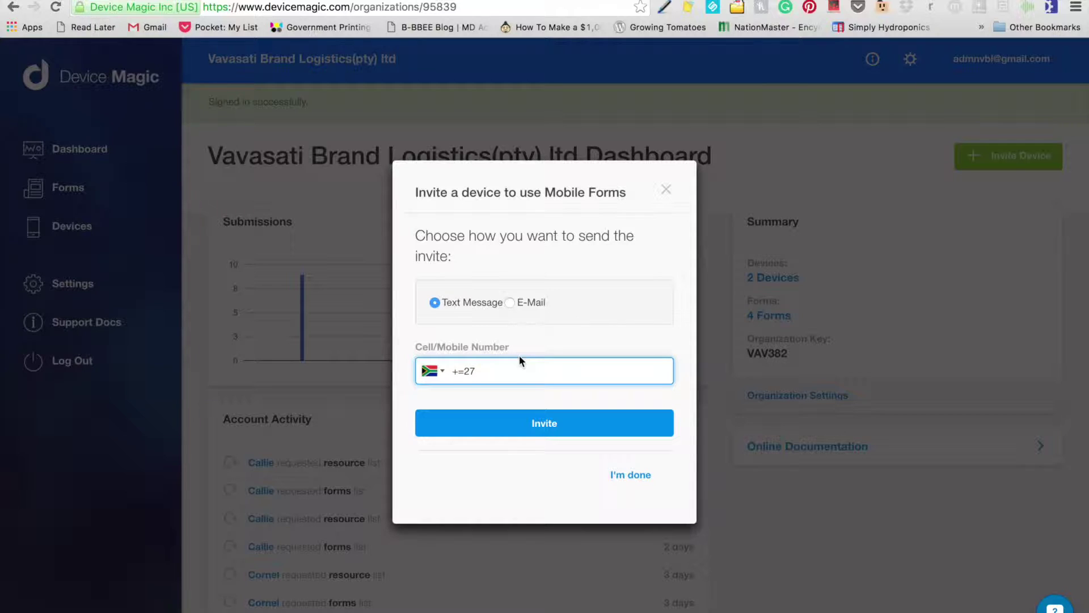
pyautogui.press('BackSpace')
pyautogui.press('BackSpace')
pyautogui.press('BackSpace')
pyautogui.press('BackSpace')
pyautogui.write('+27')
# Complete the colleague's mobile number from the Gmail thread and send the invite.
pyautogui.hotkey('ctrl', 'Tab')
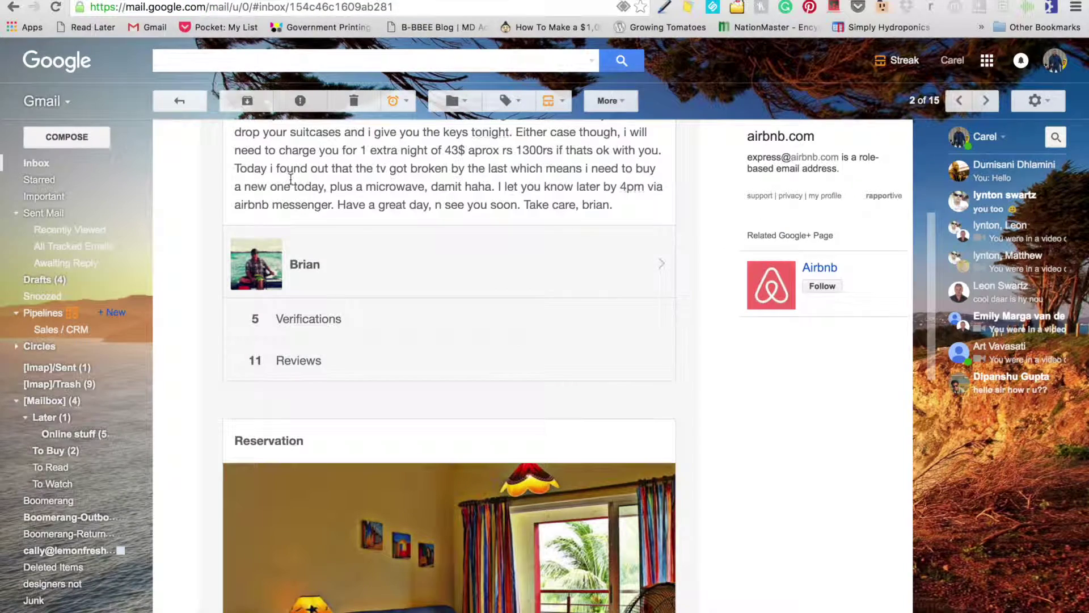
pyautogui.click(189, 103)
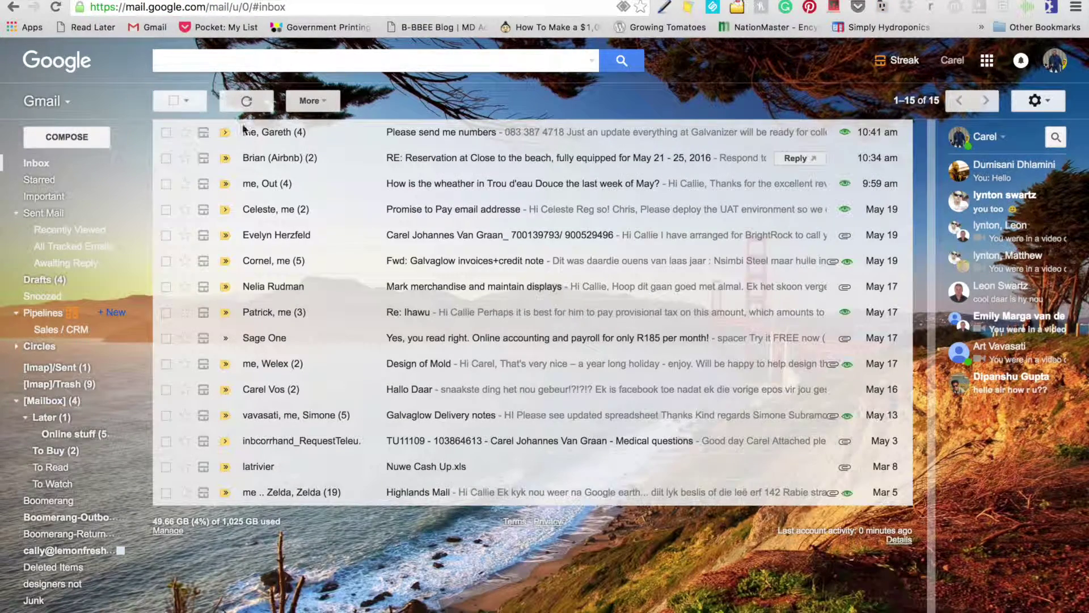
pyautogui.click(280, 139)
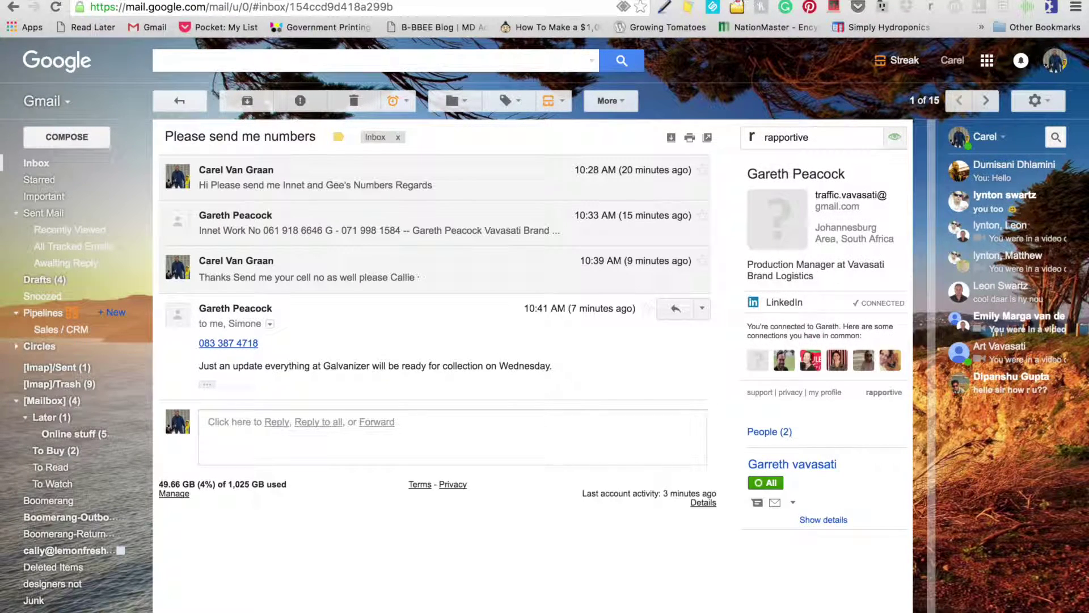
pyautogui.hotkey('ctrl', 'shift', 'Tab')
pyautogui.write('83')
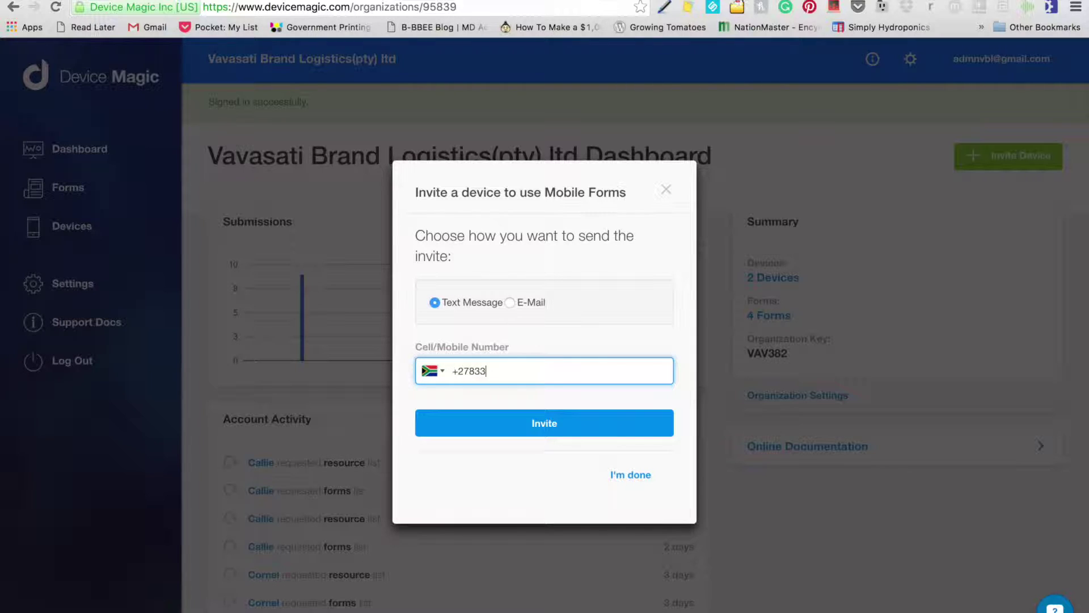
pyautogui.hotkey('ctrl', 'Tab')
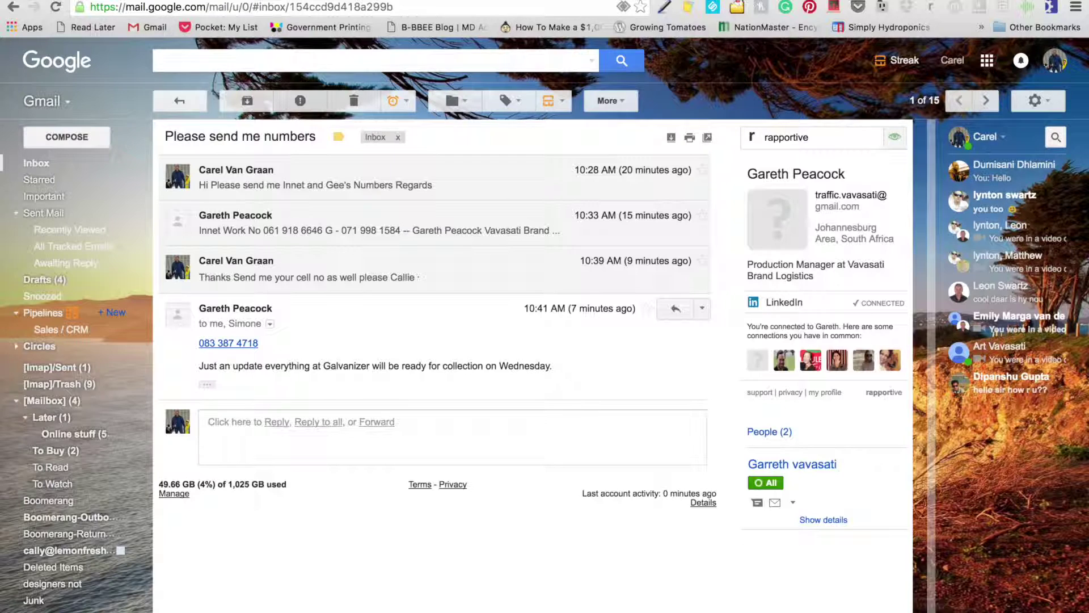
pyautogui.hotkey('ctrl', 'shift', 'Tab')
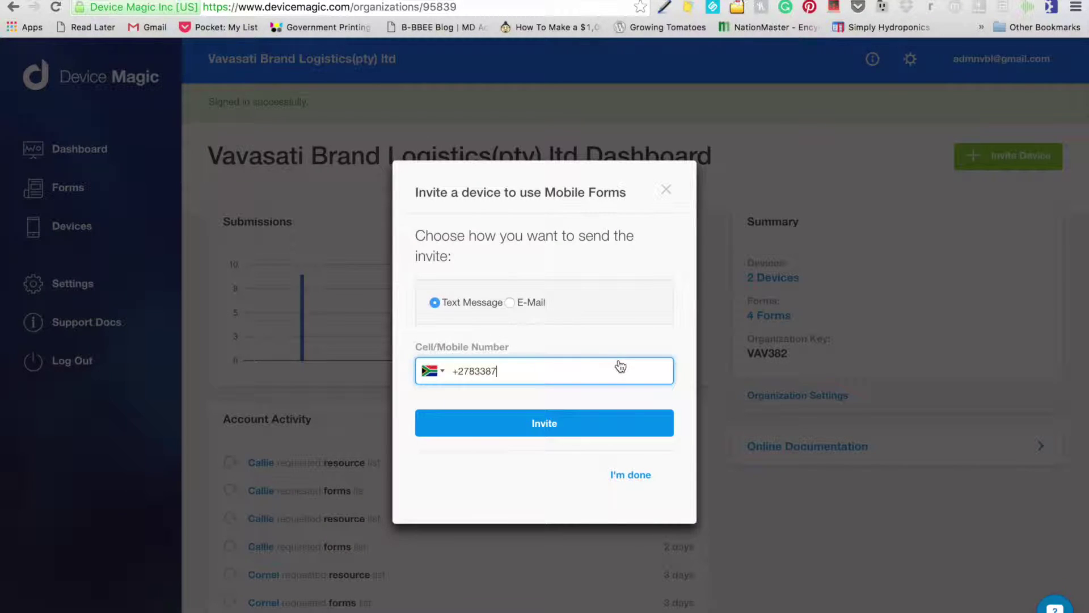
pyautogui.write('4718')
pyautogui.click(555, 426)
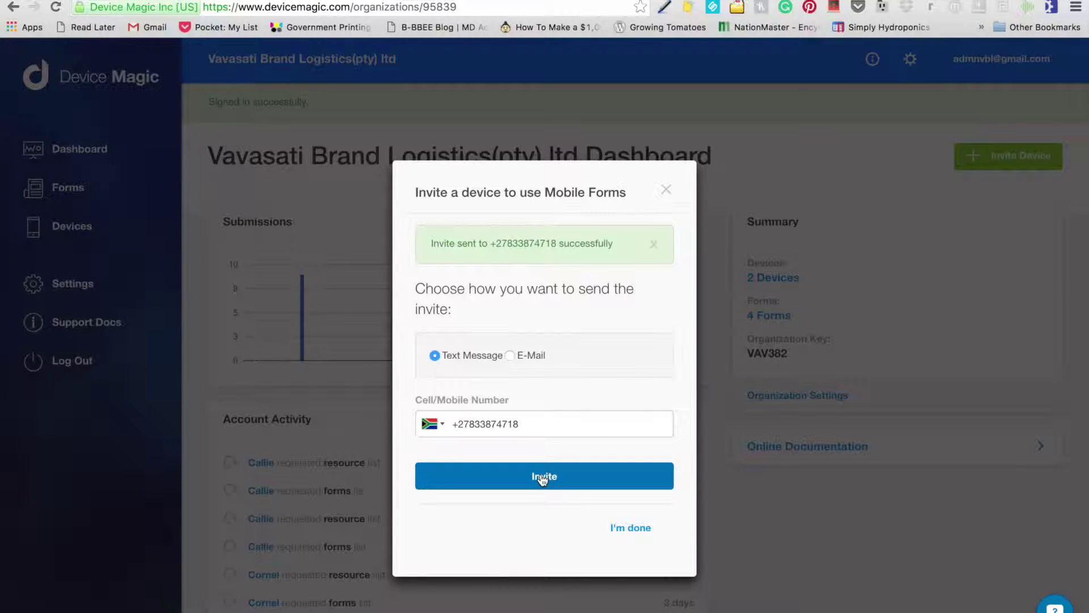
# Reopen the invite dialog and find the next work number in the email.
pyautogui.click(667, 190)
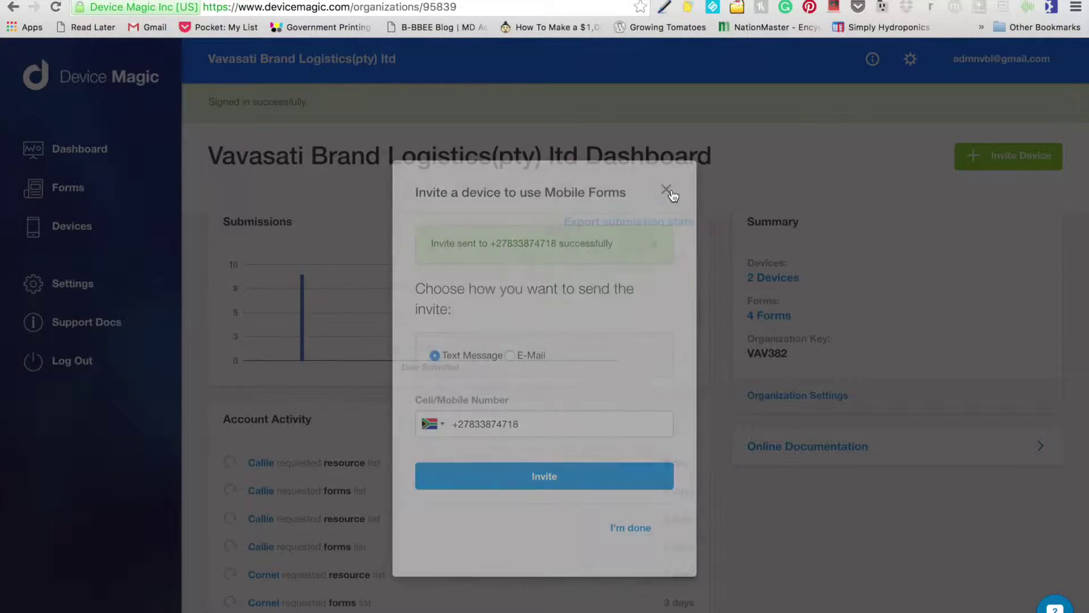
pyautogui.click(1004, 156)
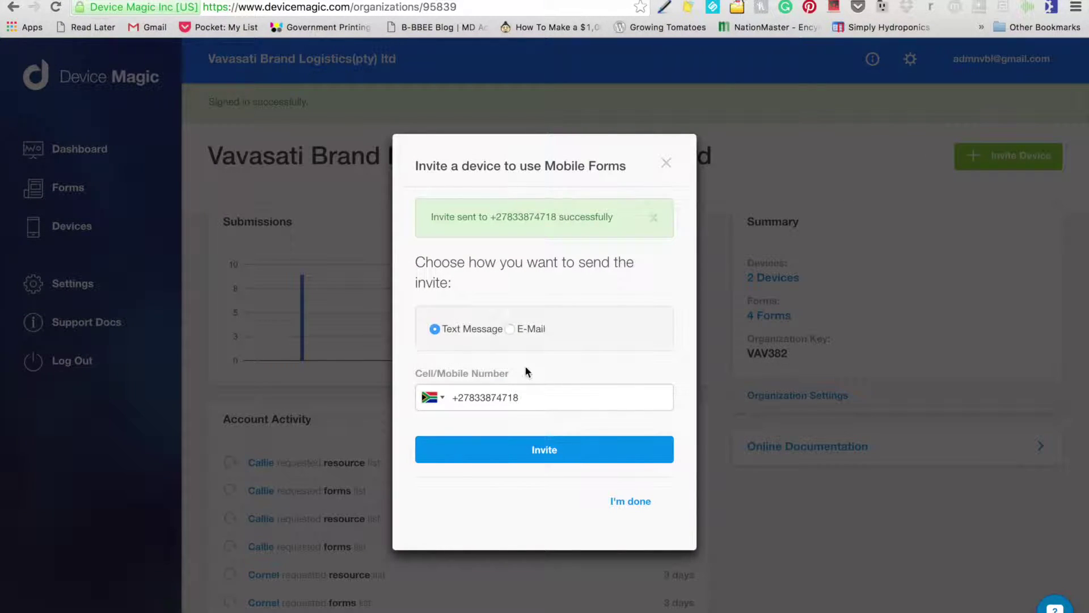
pyautogui.doubleClick(510, 397)
pyautogui.hotkey('ctrl', 'Tab')
pyautogui.click(280, 226)
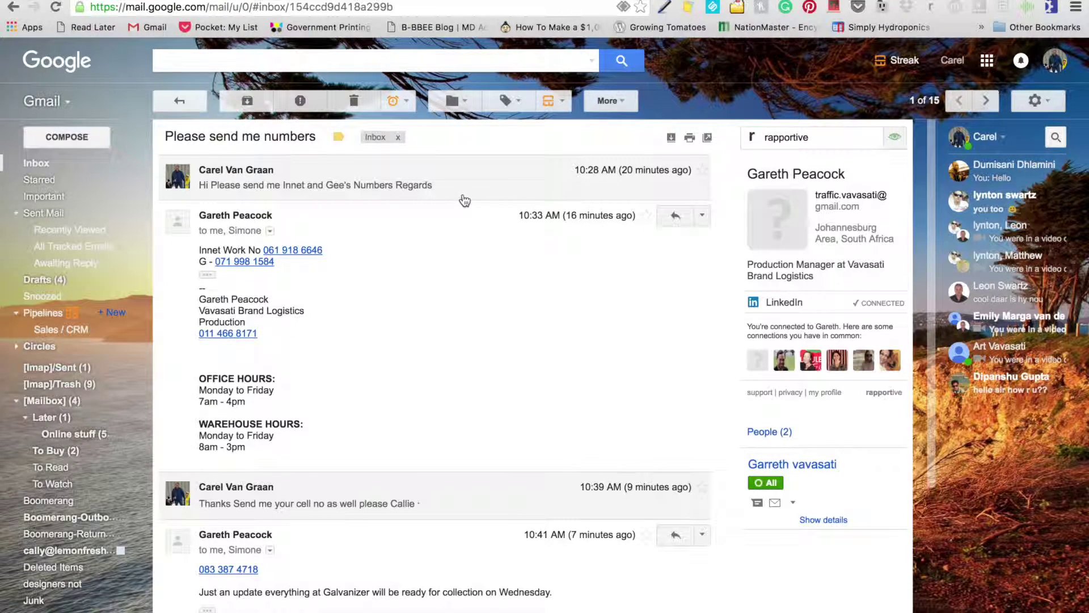
pyautogui.hotkey('ctrl', 'shift', 'Tab')
# Replace the old digits with the second colleague's number and send the invite.
pyautogui.click(474, 400)
pyautogui.moveTo(471, 399); pyautogui.dragTo(554, 398)
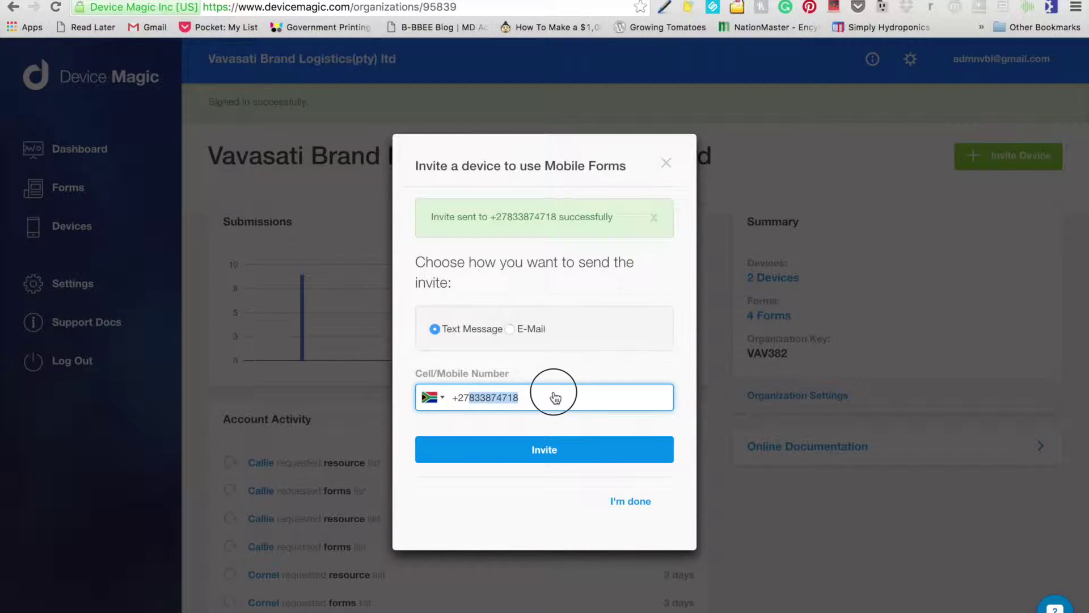
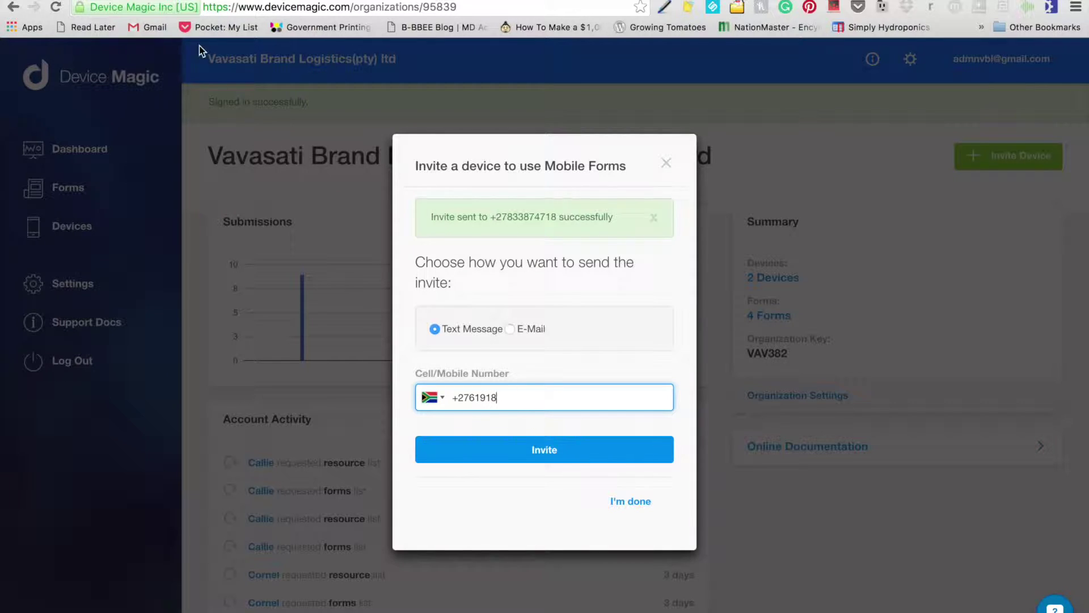
pyautogui.hotkey('ctrl', 'Tab')
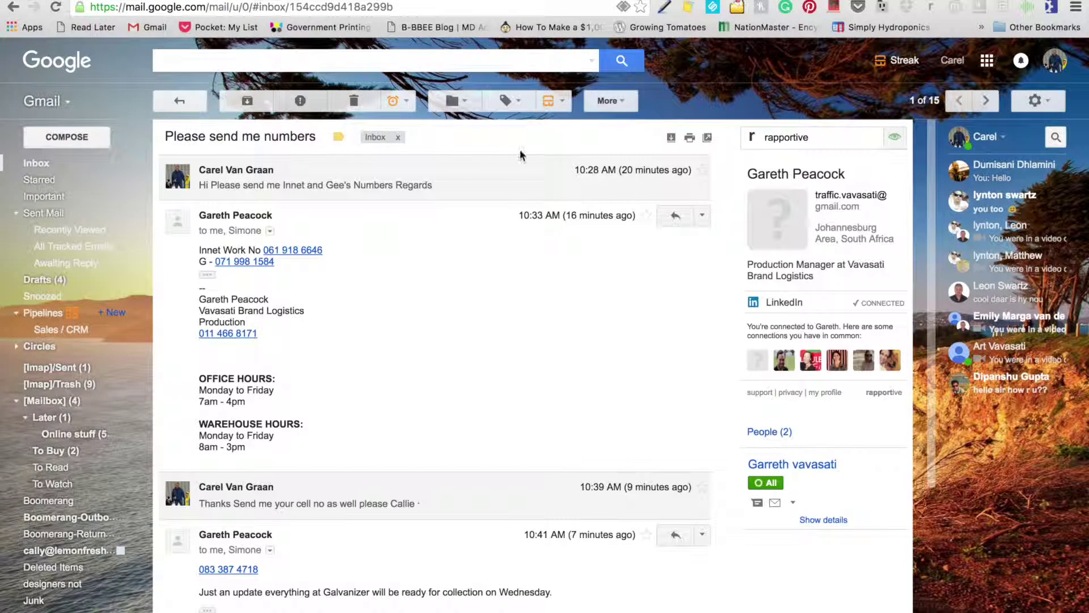
pyautogui.hotkey('ctrl', 'shift', 'Tab')
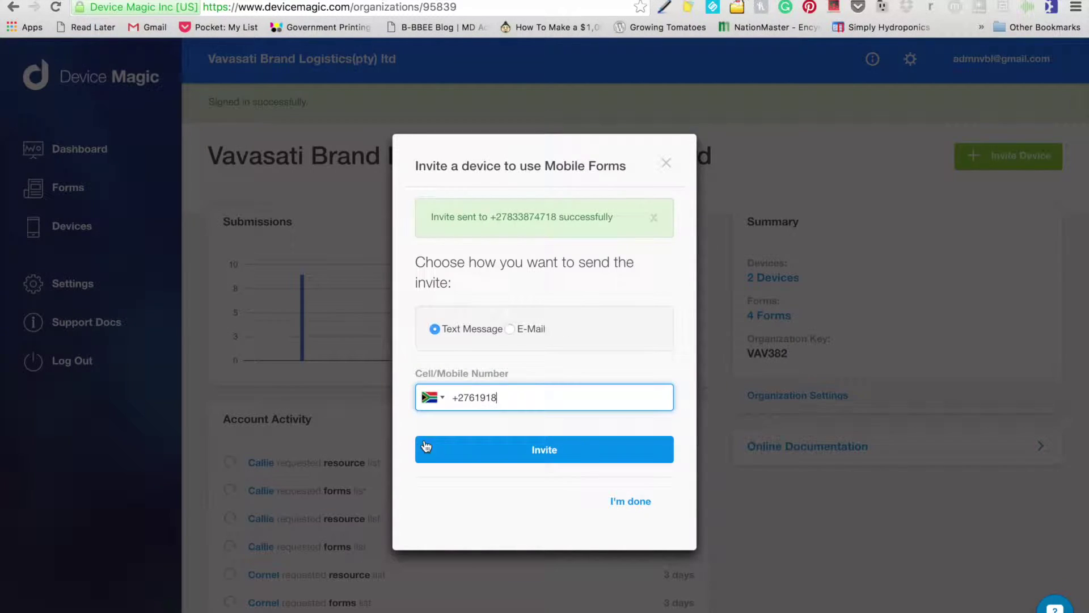
pyautogui.click(545, 453)
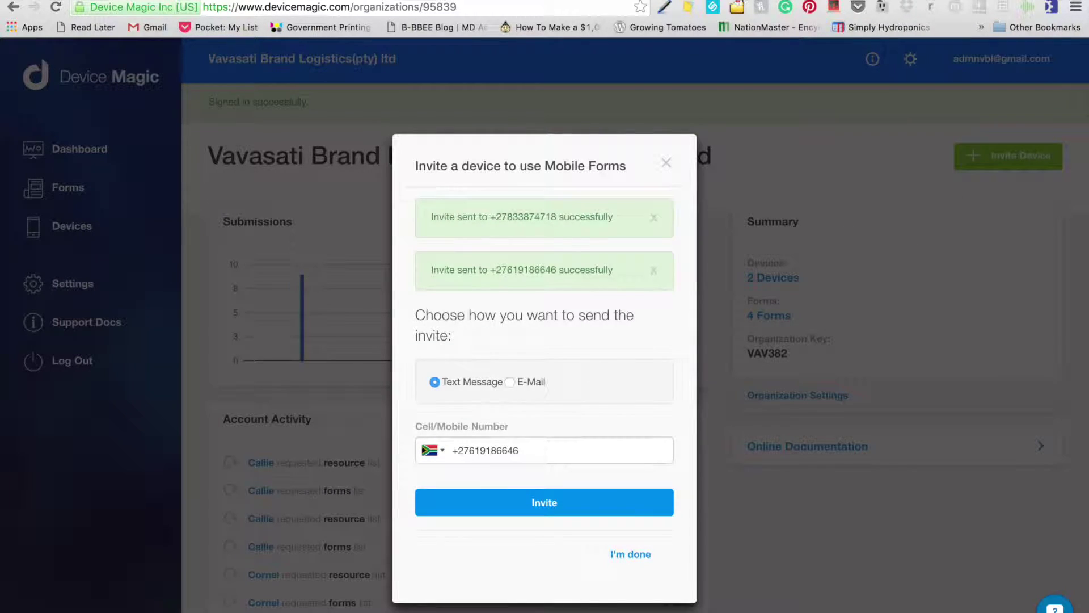
# Enter the third colleague's number from the email, send the invite, and close the dialog.
pyautogui.hotkey('ctrl', 'Tab')
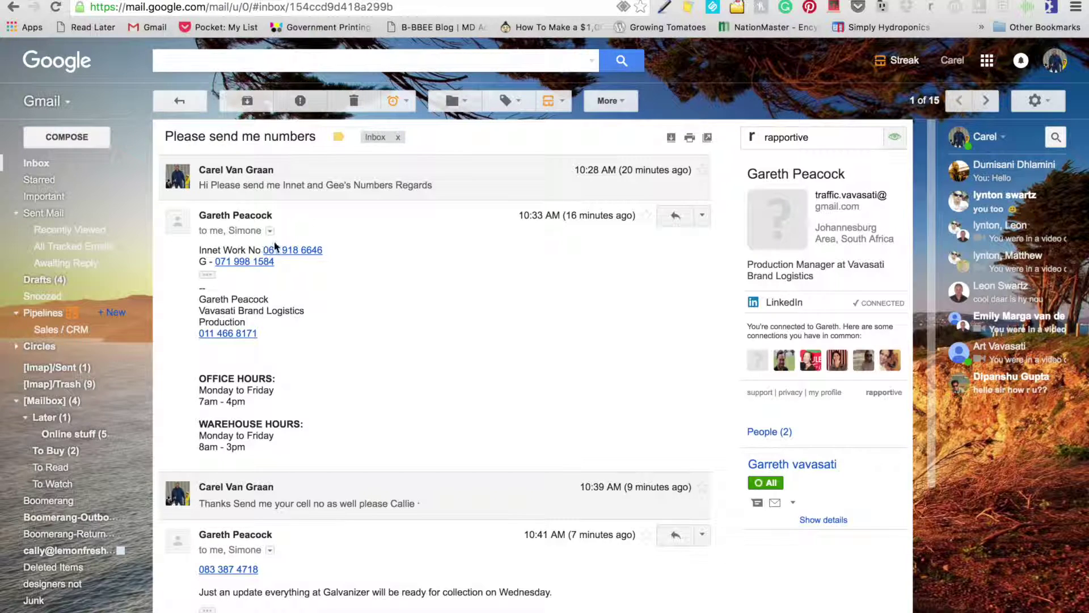
pyautogui.hotkey('ctrl', 'shift', 'Tab')
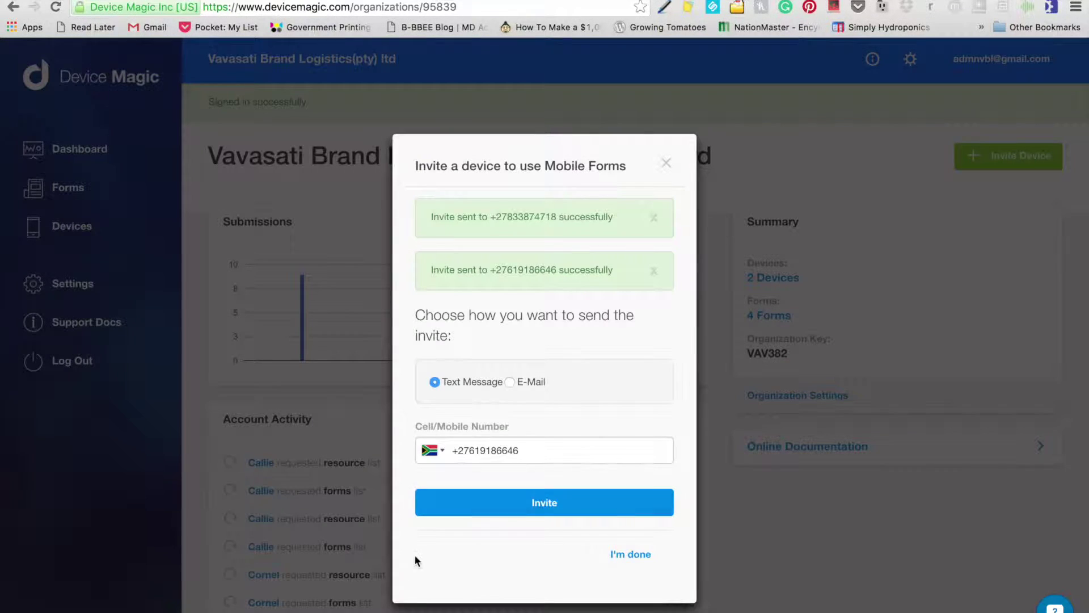
pyautogui.moveTo(469, 454); pyautogui.dragTo(532, 453)
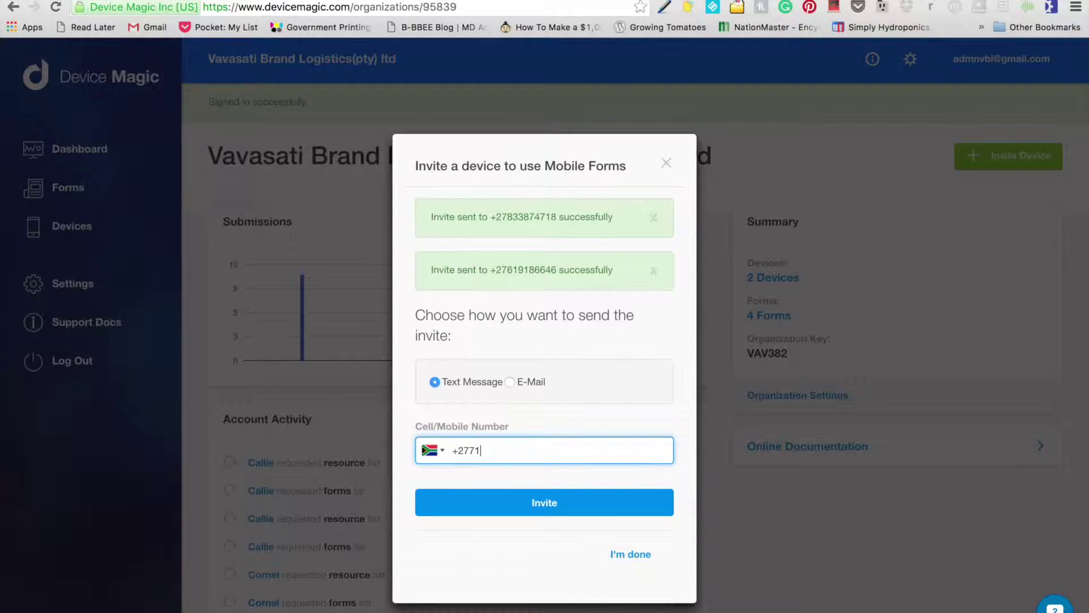
pyautogui.hotkey('ctrl', 'Tab')
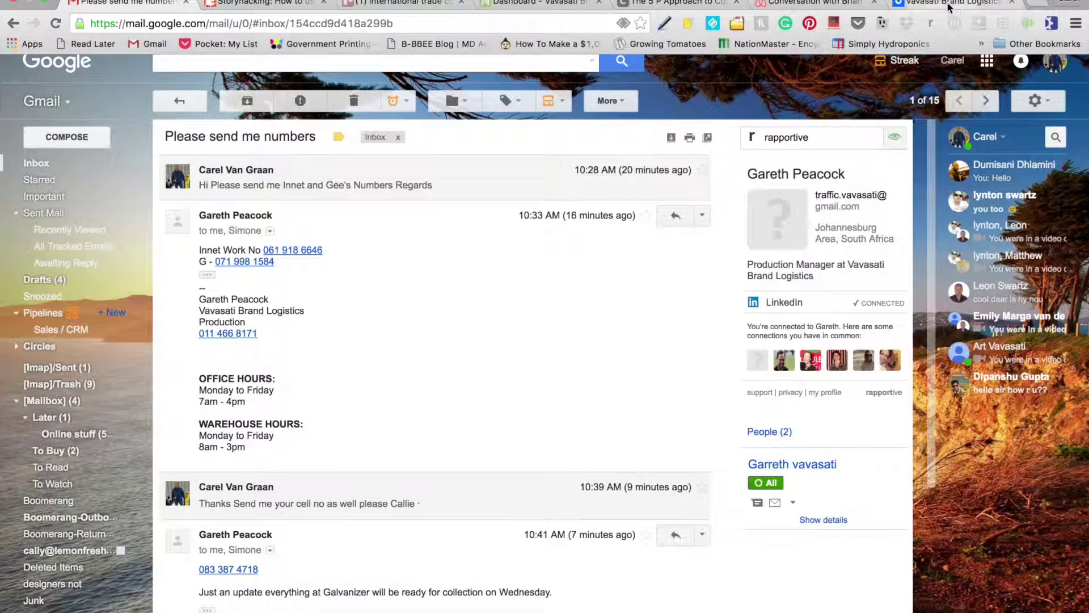
pyautogui.click(947, 5)
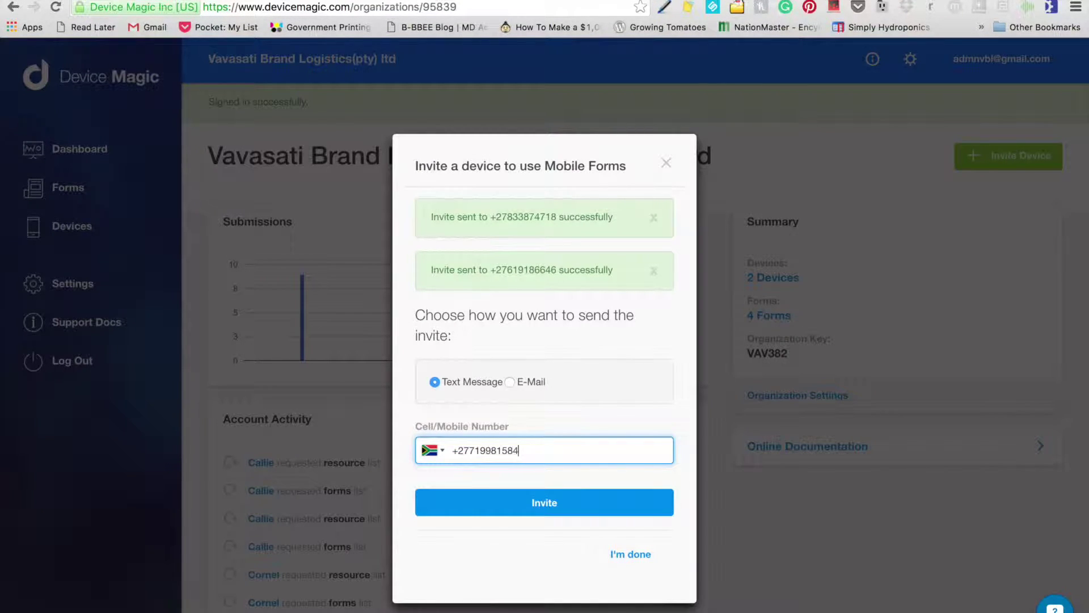
pyautogui.click(548, 502)
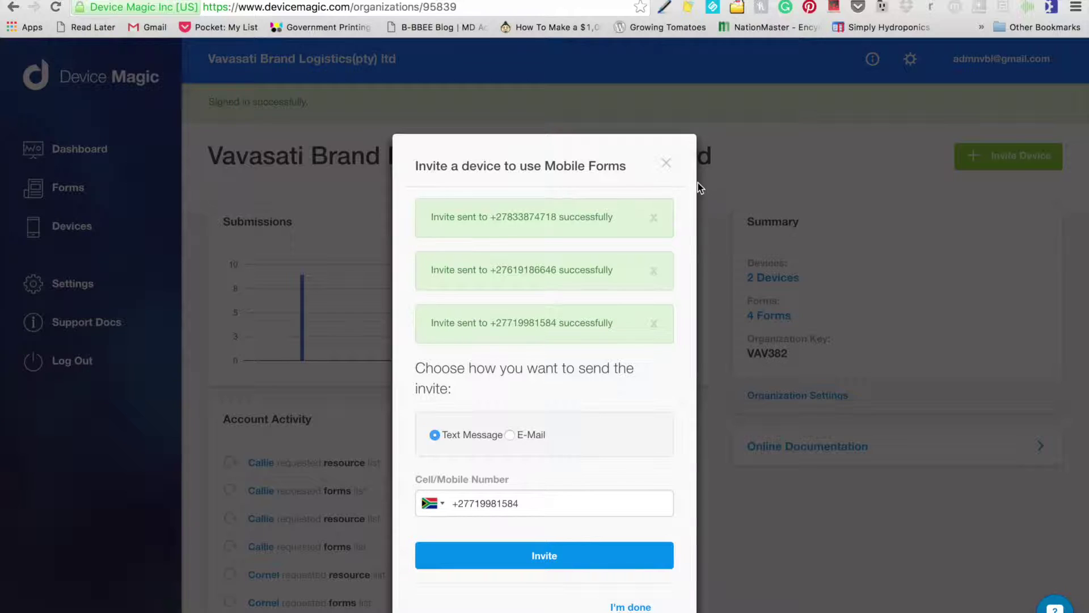
pyautogui.click(665, 163)
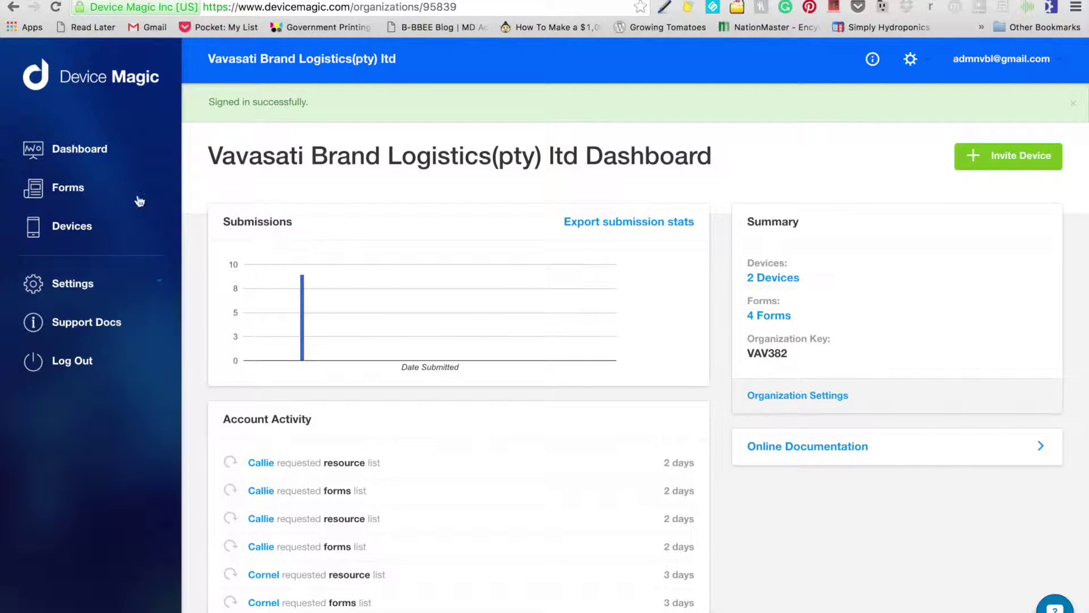
# Open the Forms page from the sidebar to list the organisation's 4 forms.
pyautogui.click(68, 194)
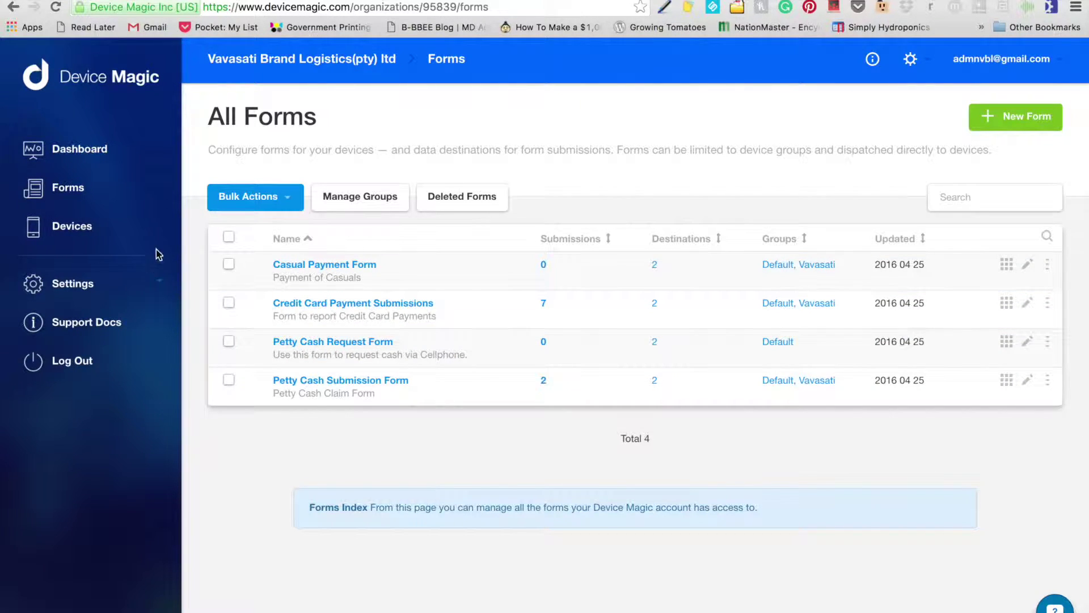
# Create a new form and replace its default name with 'Shell Semi Permanent Job Report'.
pyautogui.click(1022, 117)
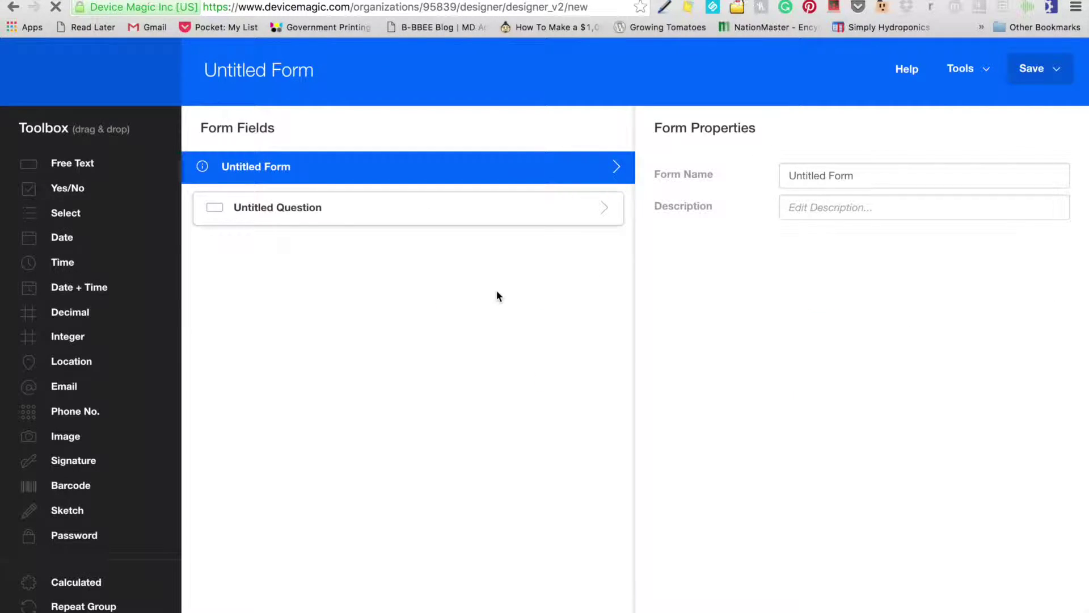
pyautogui.tripleClick(831, 174)
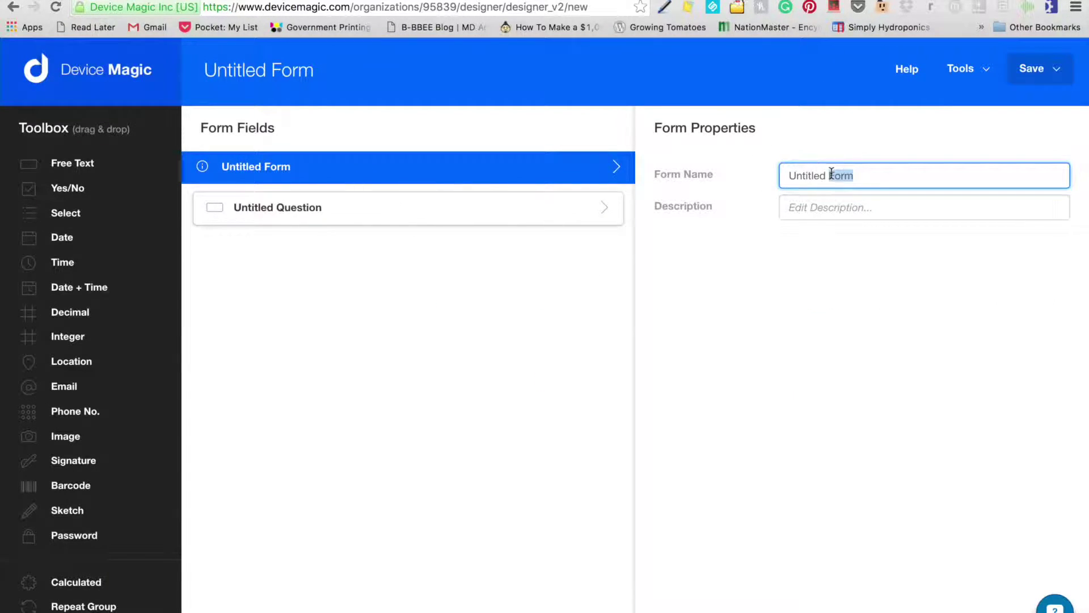
pyautogui.write('She')
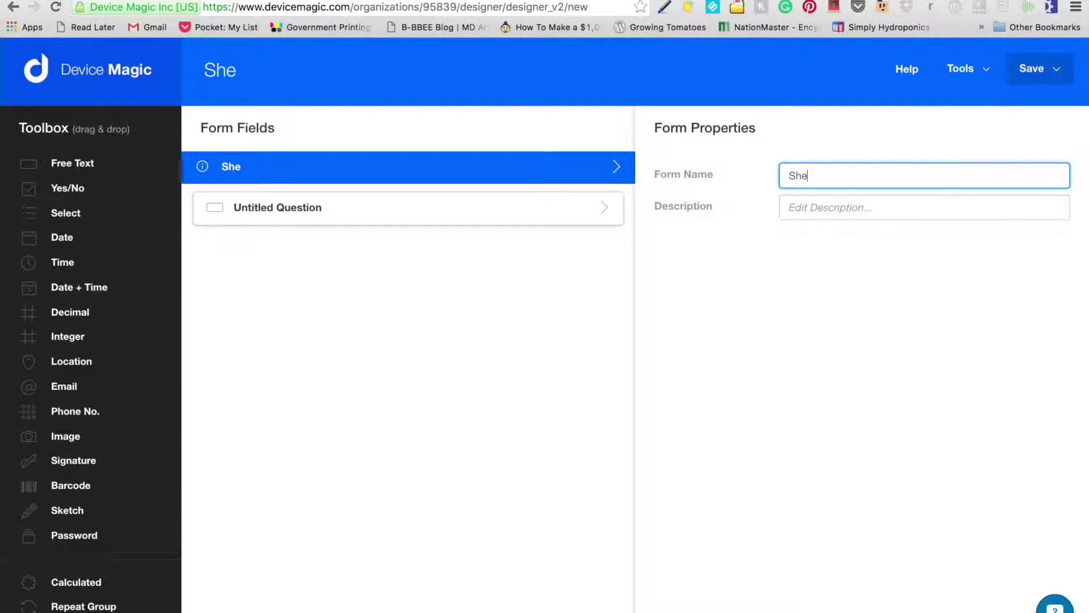
pyautogui.write('ll Semi Per')
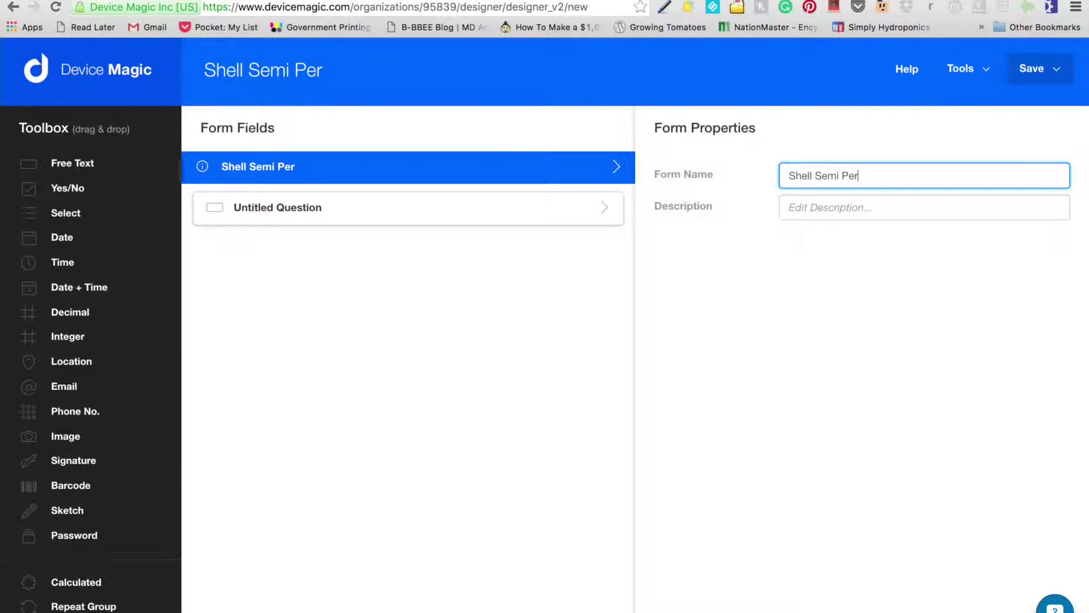
pyautogui.write('manent Job Re')
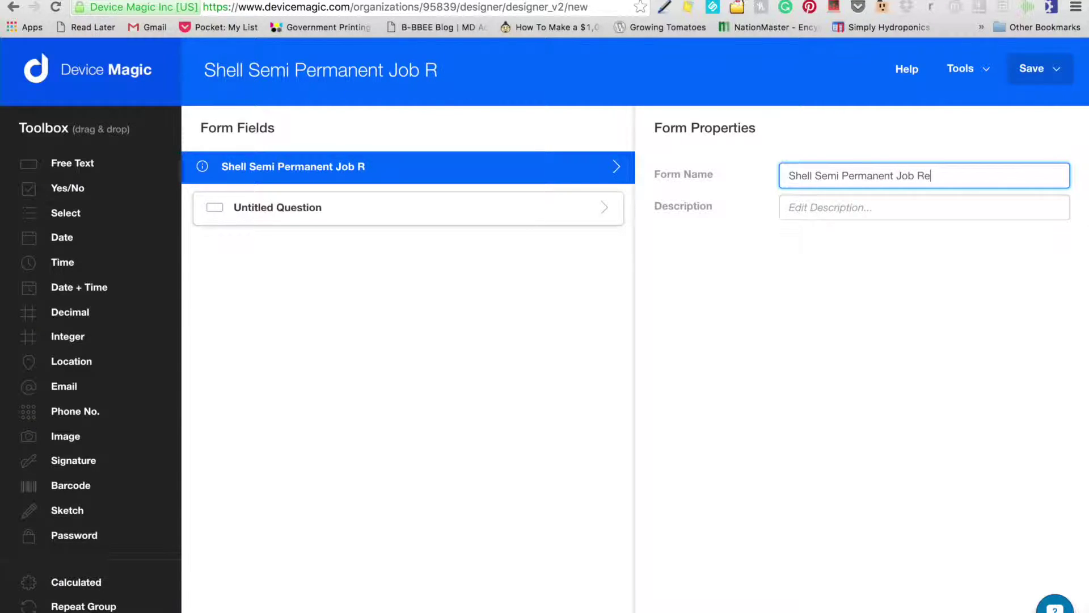
pyautogui.write('port')
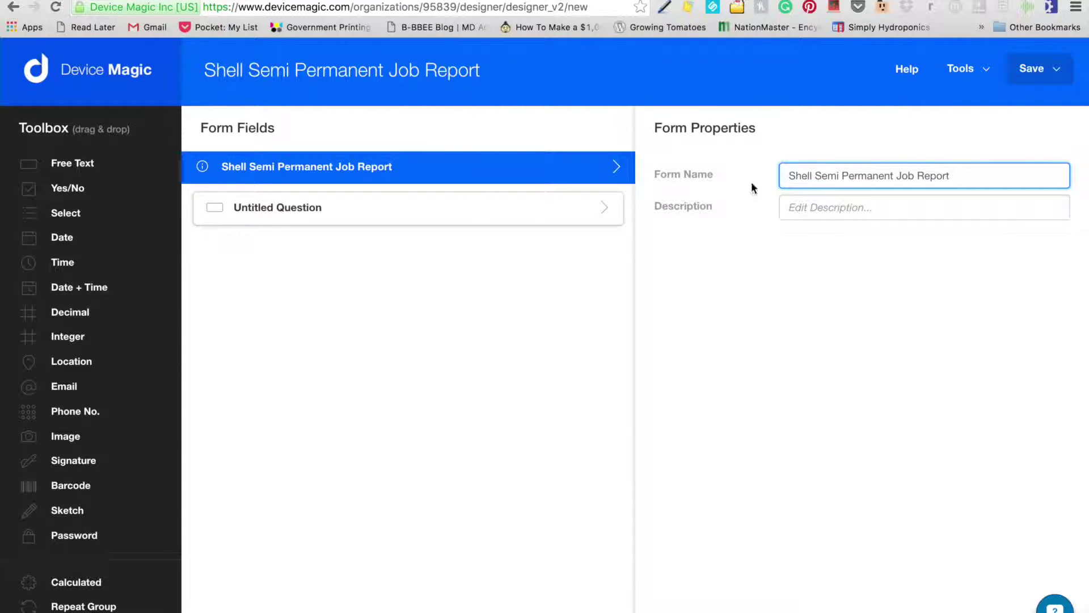
# Add the form description 'Report to be completed when installing Semi Permanent'.
pyautogui.click(365, 214)
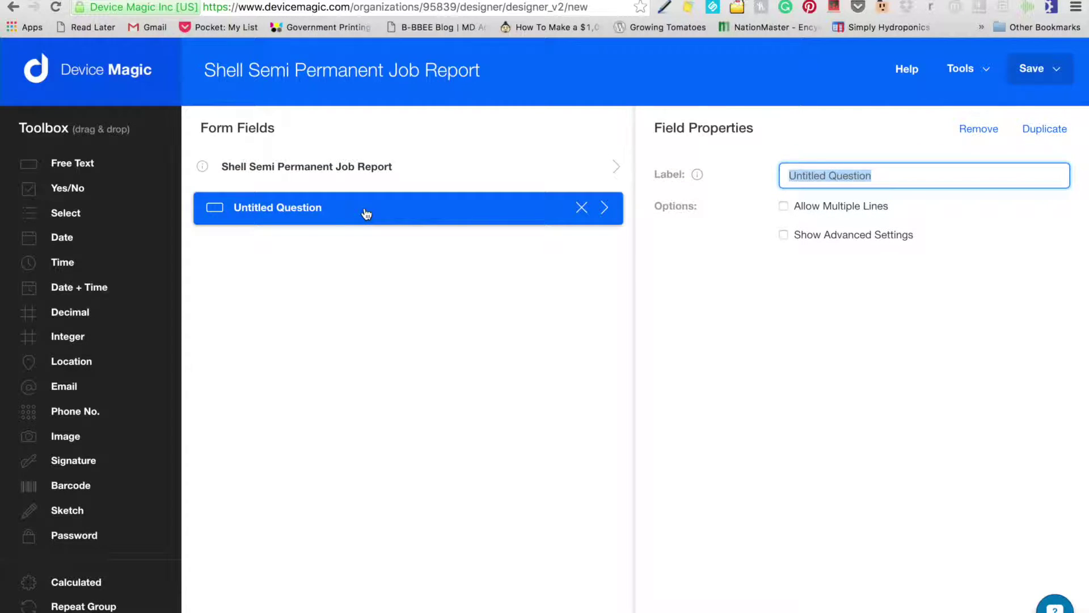
pyautogui.click(316, 177)
pyautogui.click(823, 206)
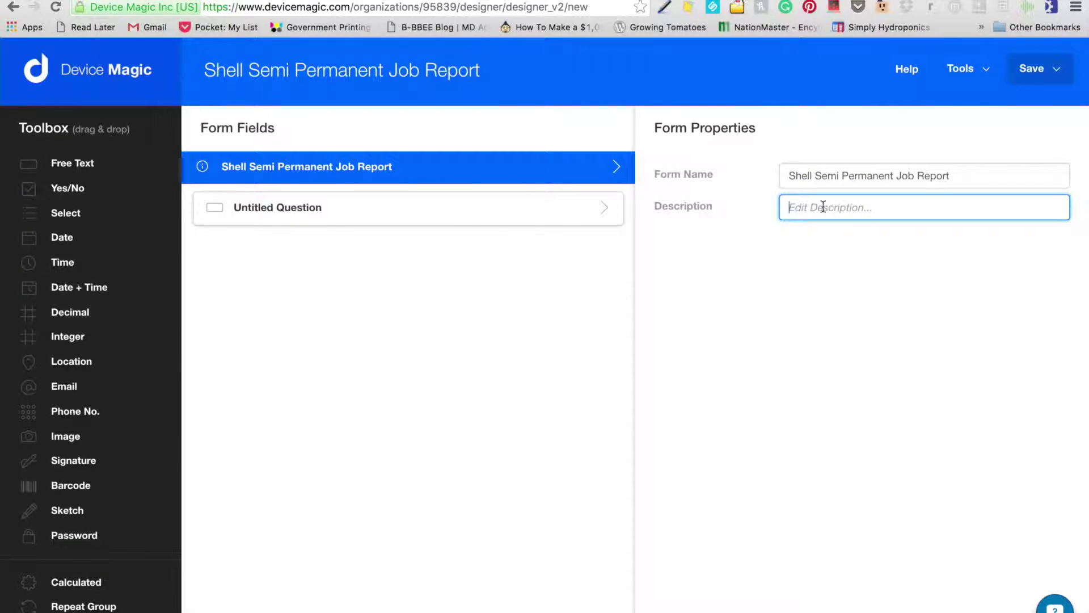
pyautogui.write('Report')
pyautogui.write(' to be compl')
pyautogui.write('etet')
pyautogui.write('d')
pyautogui.write(' when install')
pyautogui.write('ing Semi perma')
pyautogui.write('nent')
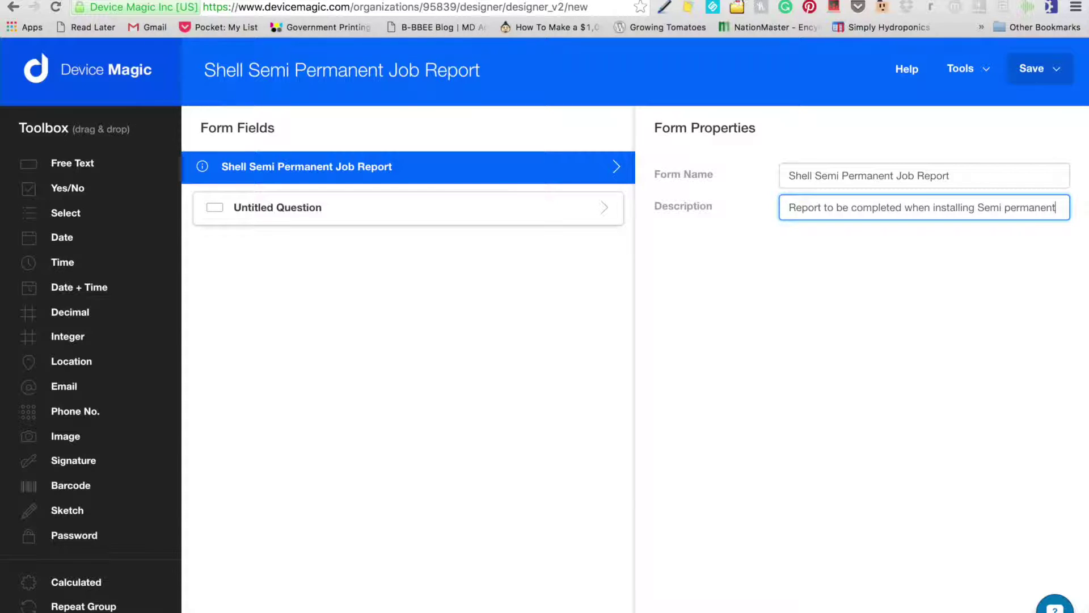
pyautogui.moveTo(1010, 208); pyautogui.dragTo(1005, 211)
pyautogui.write('P')
pyautogui.click(520, 281)
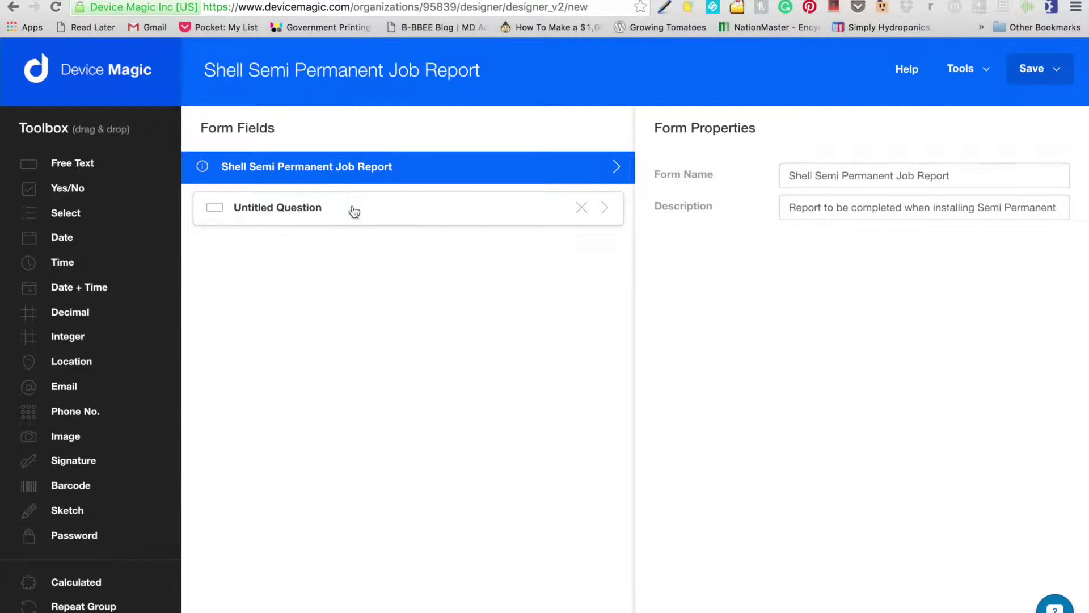
pyautogui.click(391, 216)
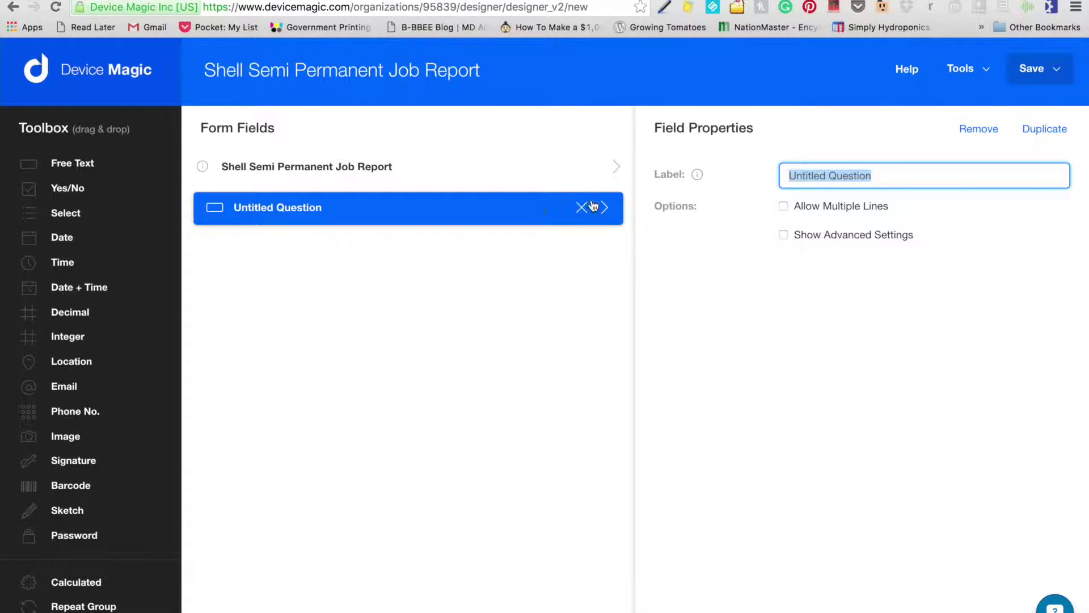
# Relabel the first question 'Site Name' and show its advanced settings.
pyautogui.tripleClick(810, 177)
pyautogui.write('Sit')
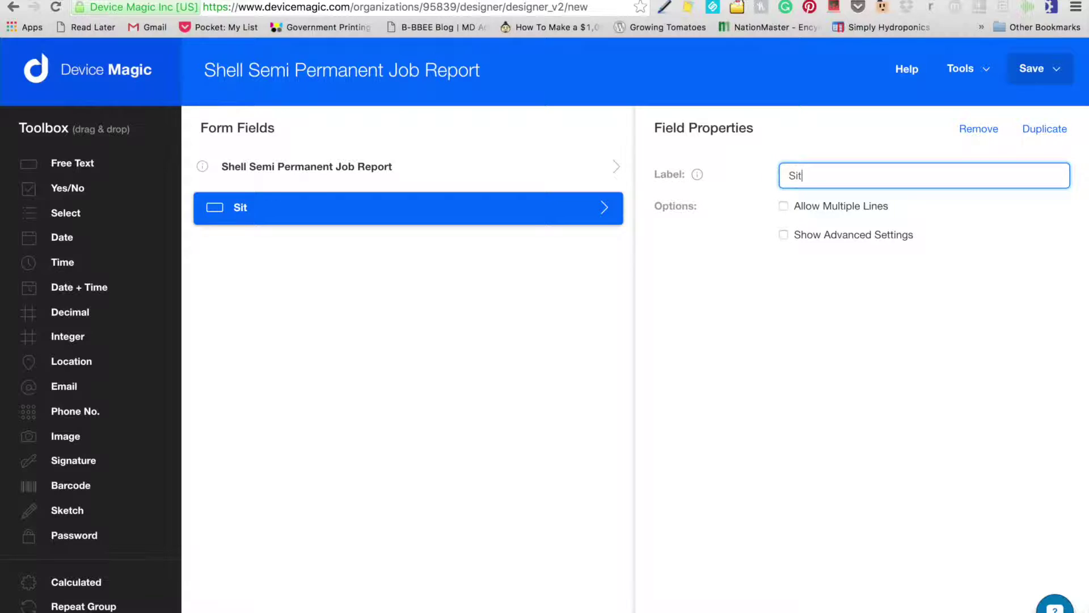
pyautogui.write('e Name:')
pyautogui.click(803, 237)
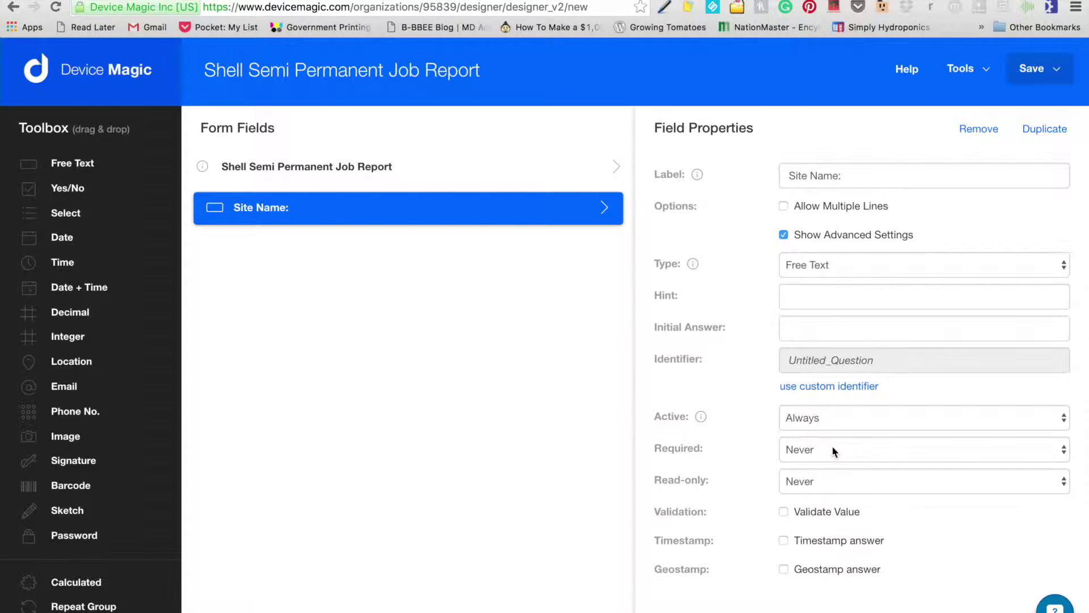
# Set Site Name's Required option to Always and add a Free Text question below it.
pyautogui.click(1062, 449)
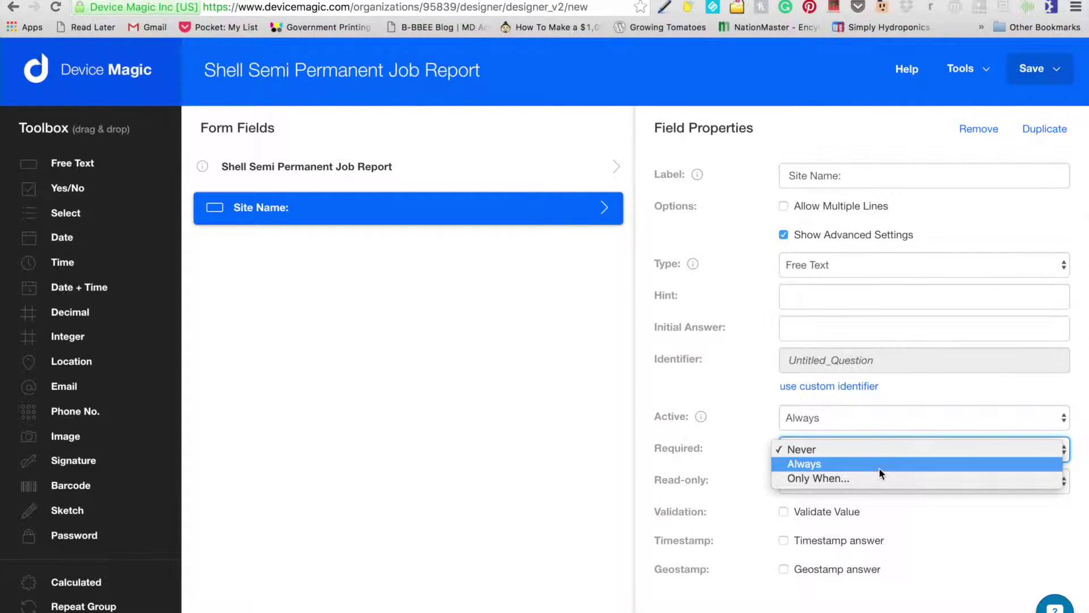
pyautogui.click(879, 467)
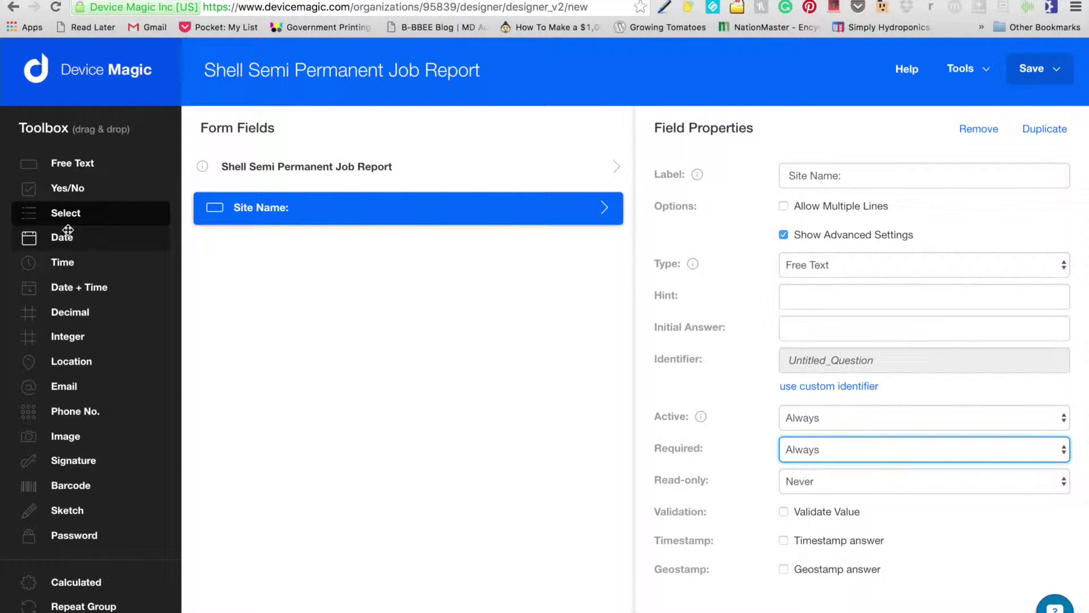
pyautogui.moveTo(68, 165)
pyautogui.mouseDown()
pyautogui.moveTo(244, 277)
pyautogui.moveTo(252, 261)
pyautogui.moveTo(207, 253)
pyautogui.moveTo(52, 159)
pyautogui.mouseUp()
pyautogui.click(53, 159)
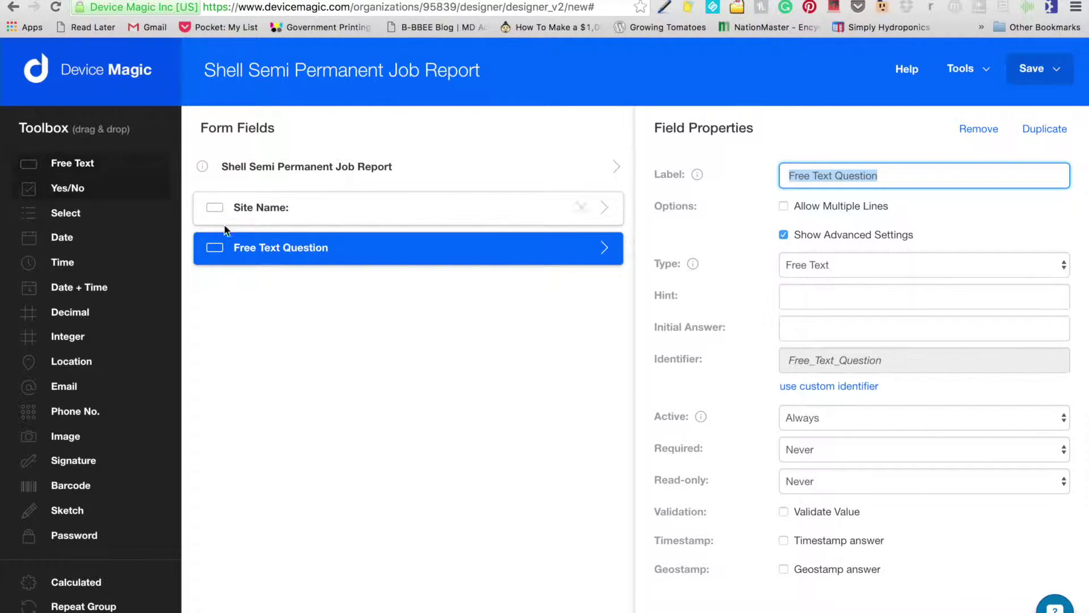
pyautogui.click(318, 244)
pyautogui.click(873, 174)
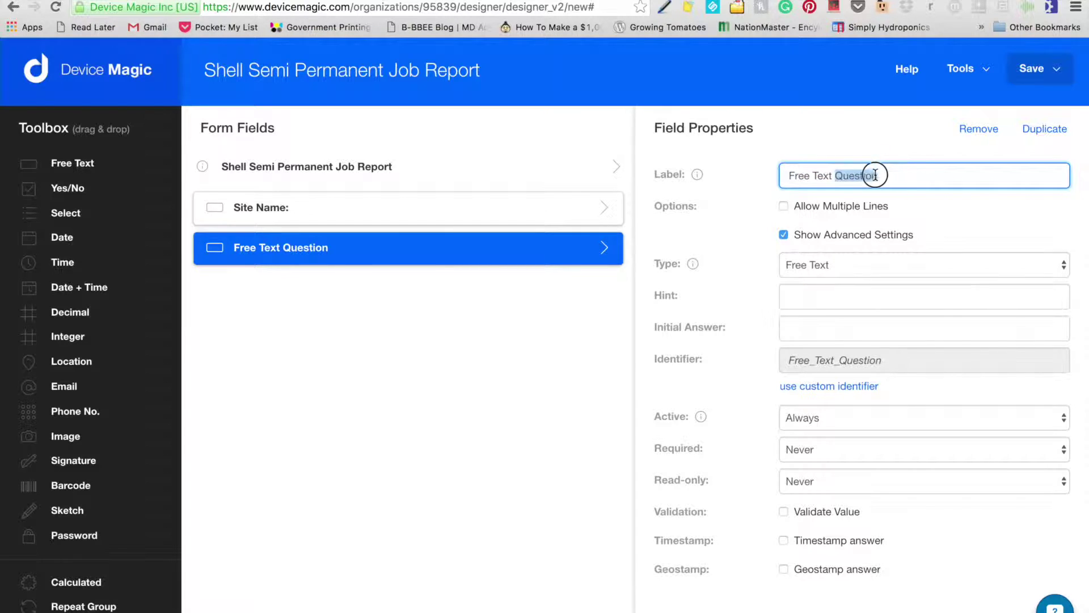
pyautogui.tripleClick(874, 174)
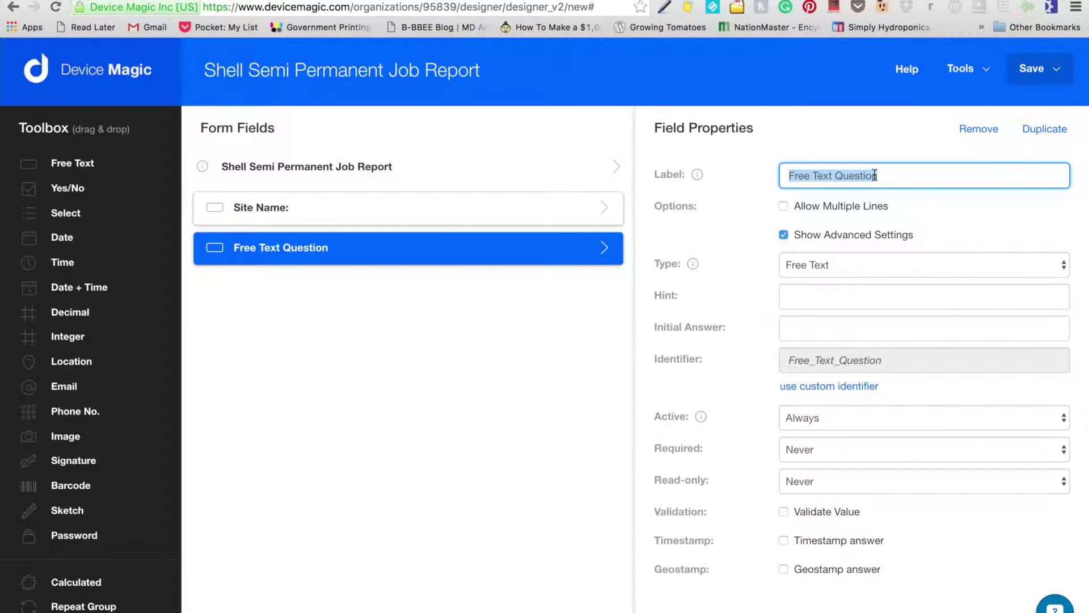
# Label the new field 'Job Description:', then erase it and remove the extra field.
pyautogui.write('Job De')
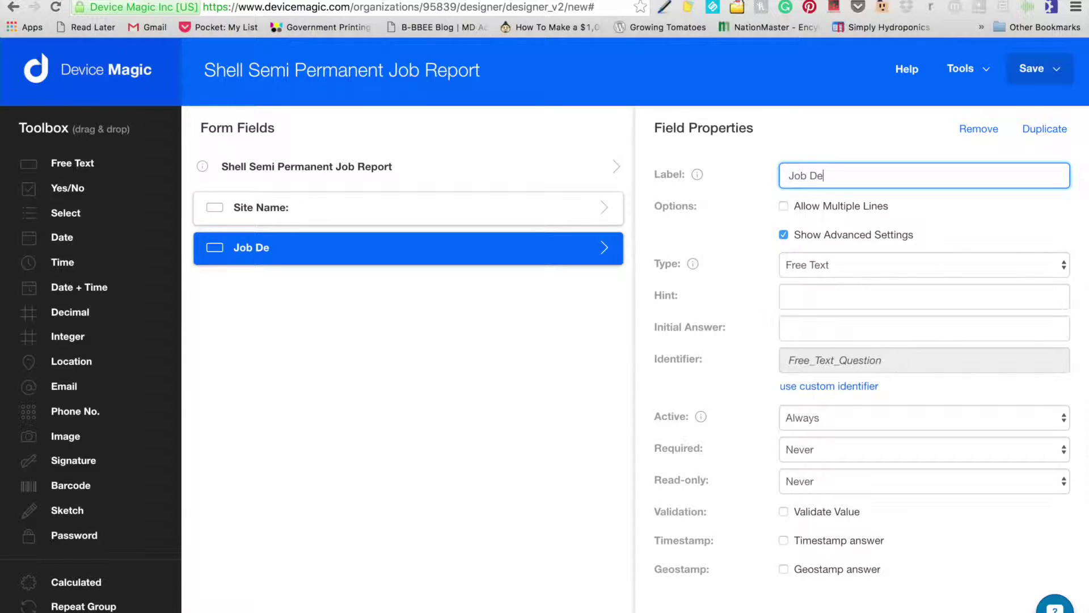
pyautogui.write('scription:')
pyautogui.press('BackSpace')
pyautogui.press('BackSpace')
pyautogui.press('BackSpace')
pyautogui.press('BackSpace')
pyautogui.press('BackSpace')
pyautogui.press('BackSpace')
pyautogui.press('BackSpace')
pyautogui.press('BackSpace')
pyautogui.press('BackSpace')
pyautogui.press('BackSpace')
pyautogui.press('BackSpace')
pyautogui.press('BackSpace')
pyautogui.press('BackSpace')
pyautogui.press('BackSpace')
pyautogui.press('BackSpace')
pyautogui.press('BackSpace')
pyautogui.click(982, 131)
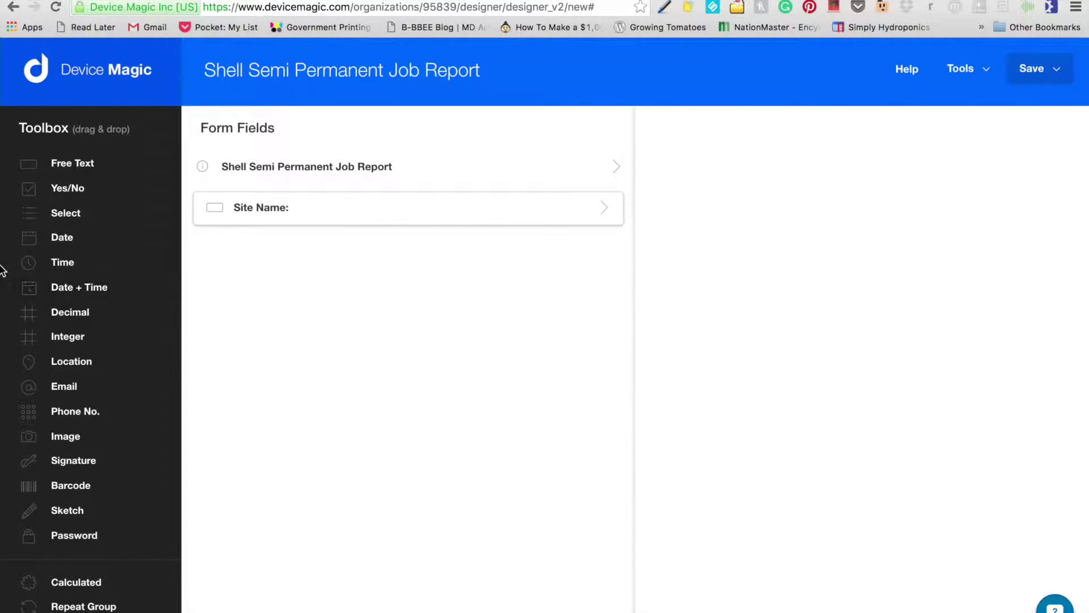
# Add a Select question labelled 'Job Description' and open its options editor.
pyautogui.moveTo(62, 215); pyautogui.dragTo(287, 253)
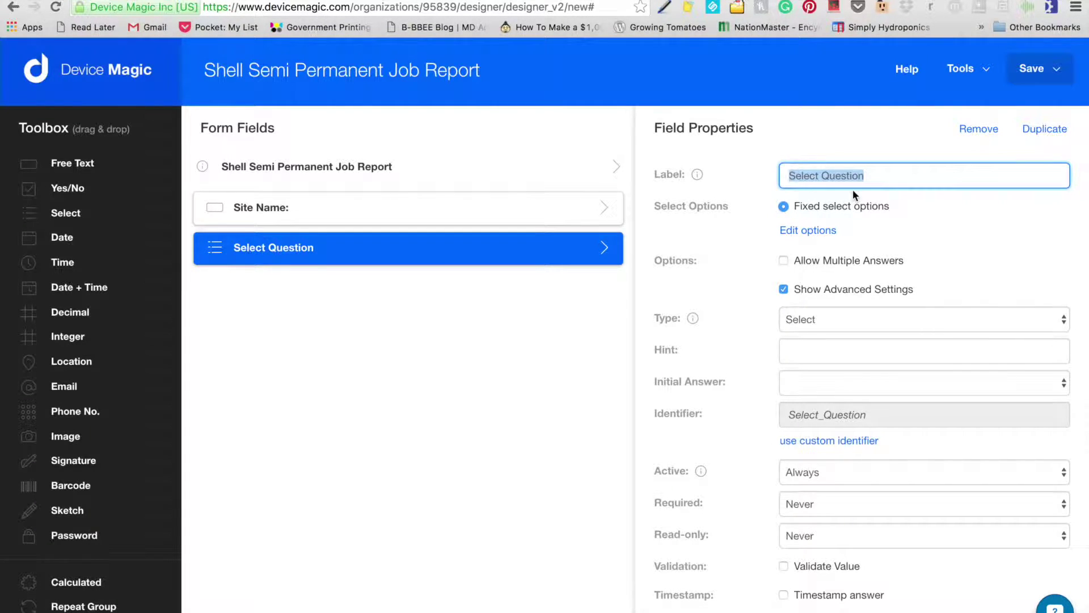
pyautogui.write('Job ')
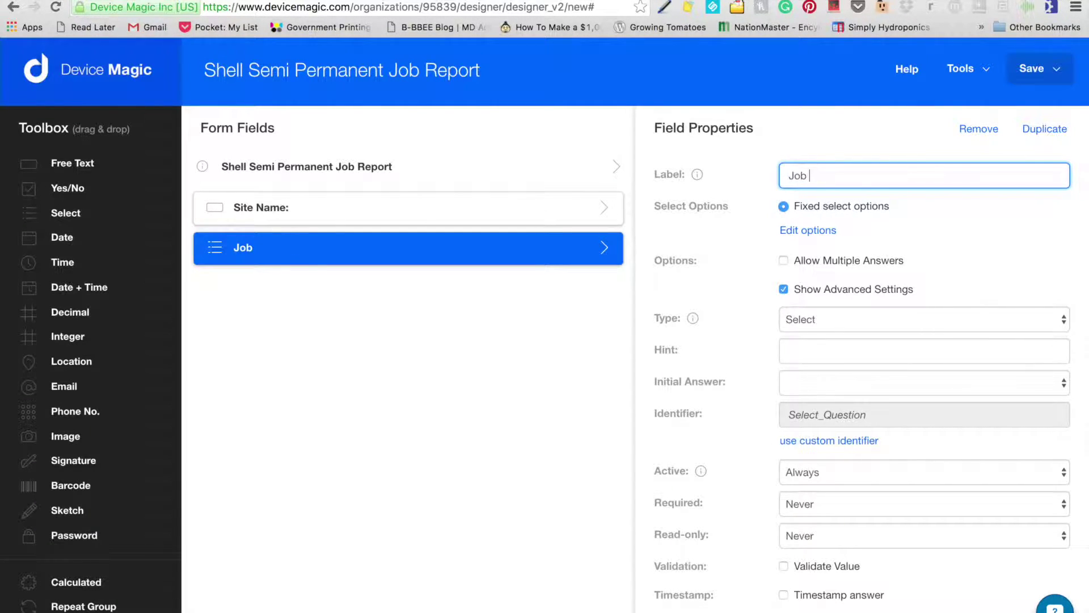
pyautogui.write('Description')
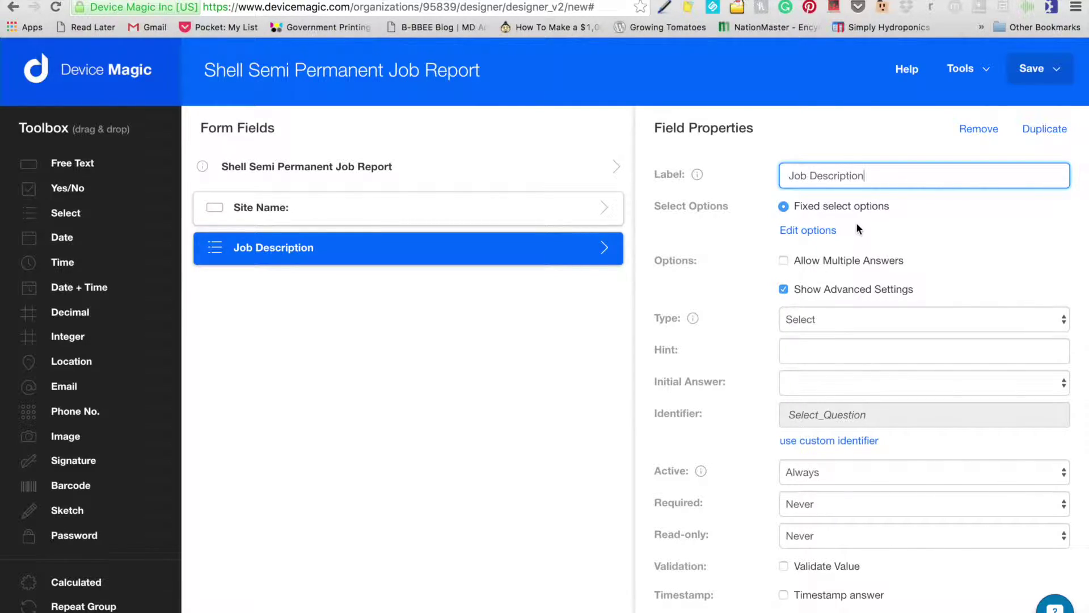
pyautogui.click(811, 231)
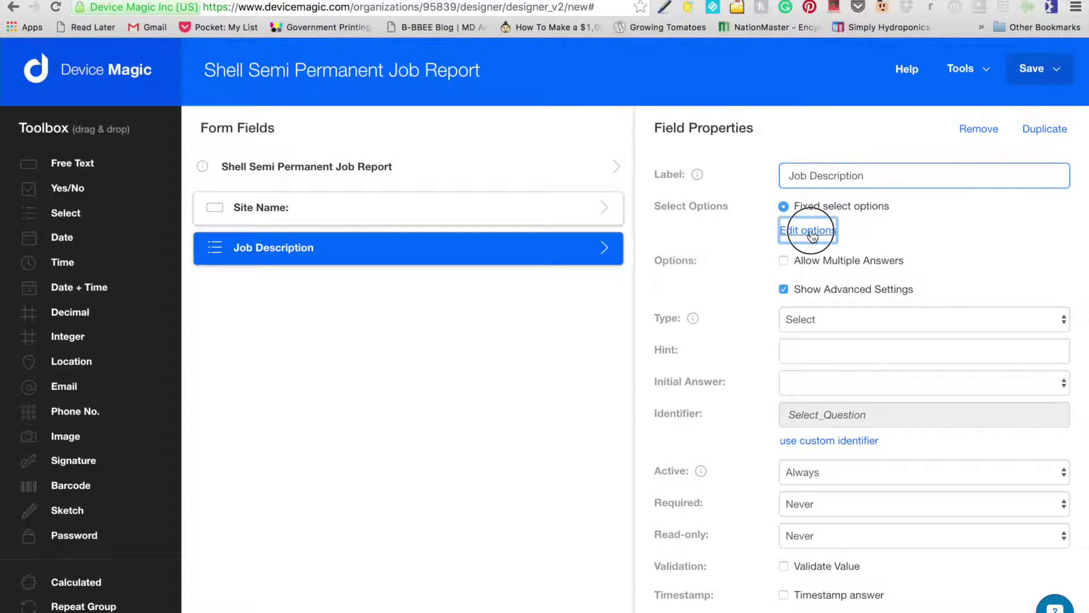
# Enter the choices Install Bases, Install Pole & Flag and Repair, then save them.
pyautogui.click(442, 369)
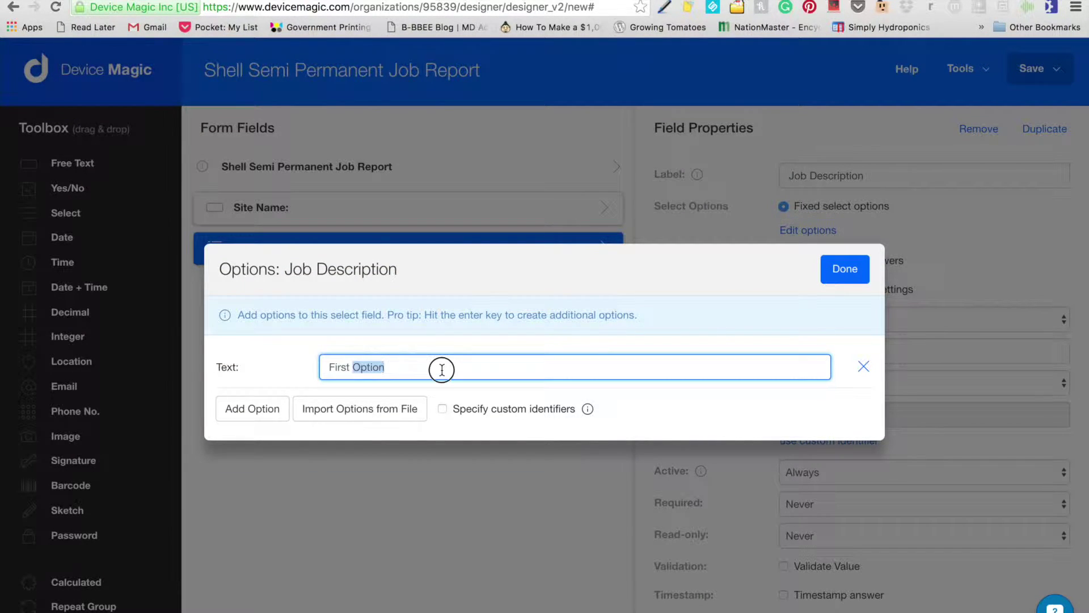
pyautogui.write('Install Bases')
pyautogui.click(274, 411)
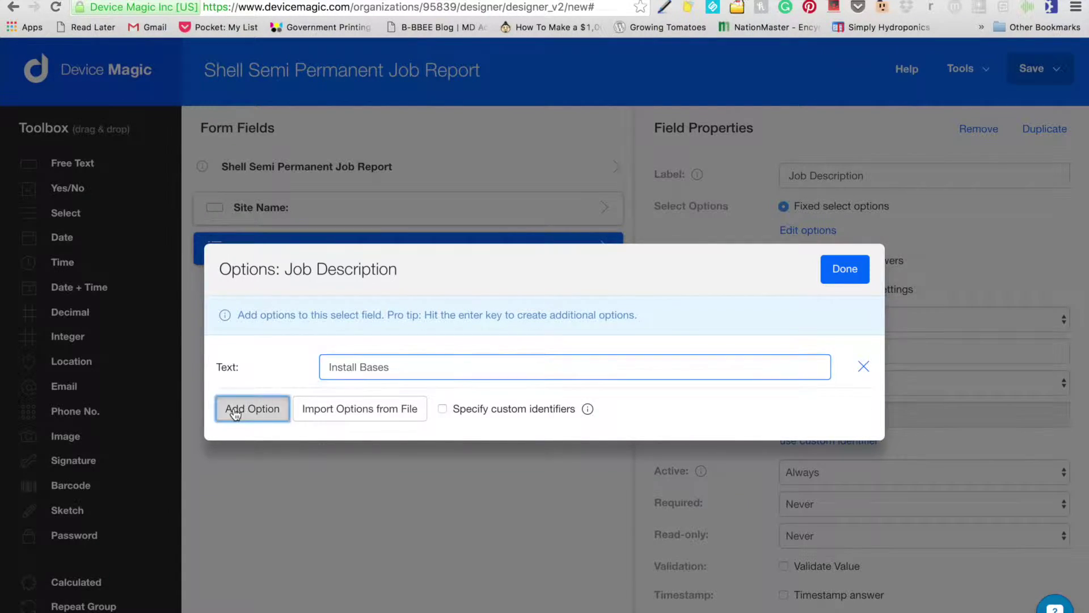
pyautogui.write('Inst')
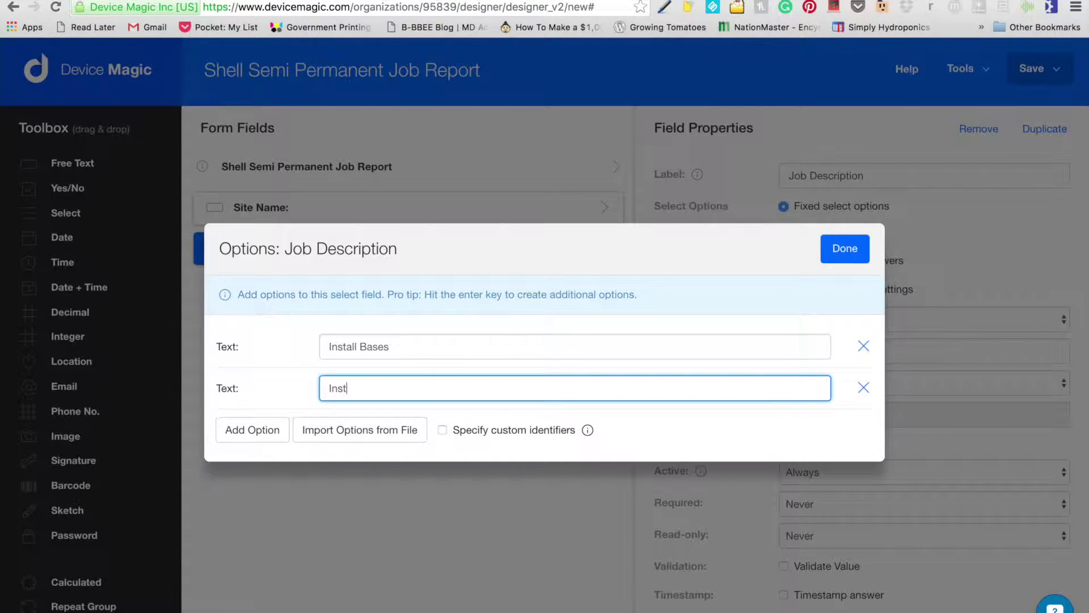
pyautogui.write('all Pole & Flag')
pyautogui.press('Return')
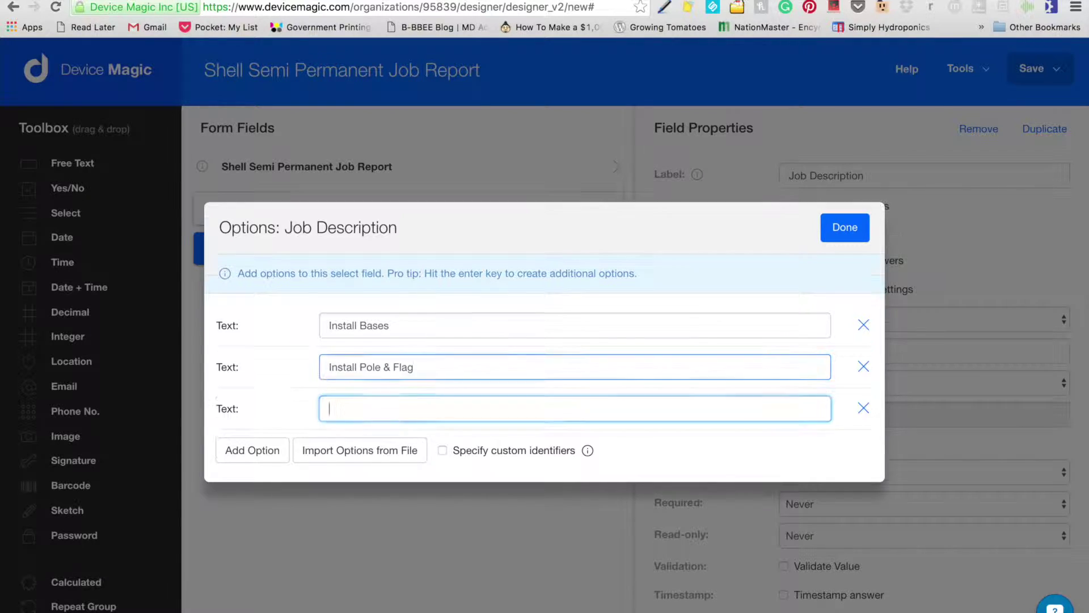
pyautogui.write('R')
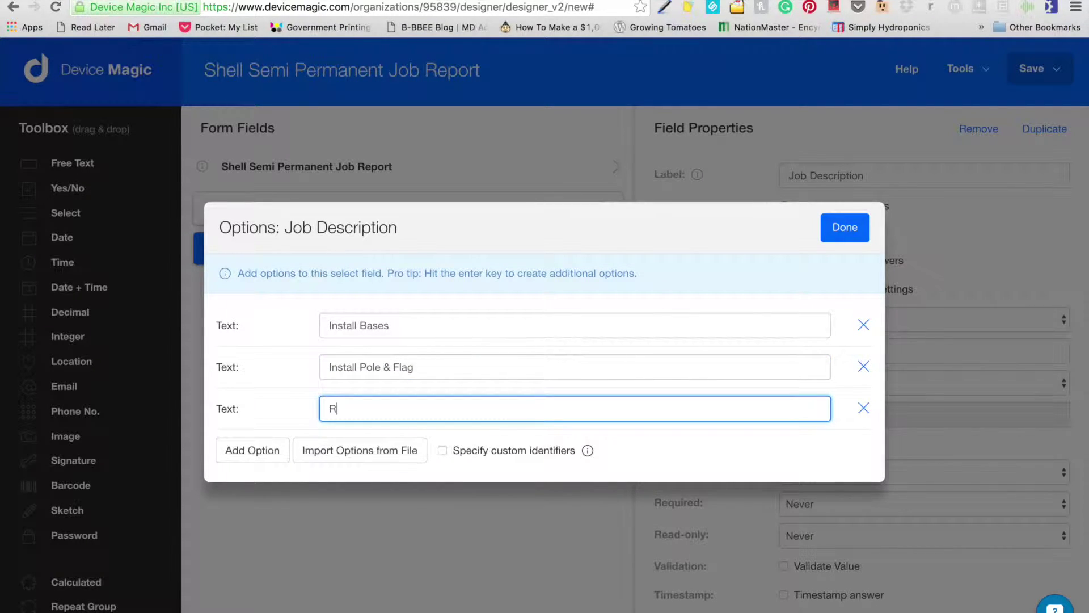
pyautogui.write('eopair')
pyautogui.press('BackSpace')
pyautogui.press('BackSpace')
pyautogui.press('BackSpace')
pyautogui.press('BackSpace')
pyautogui.write('pair')
pyautogui.click(845, 227)
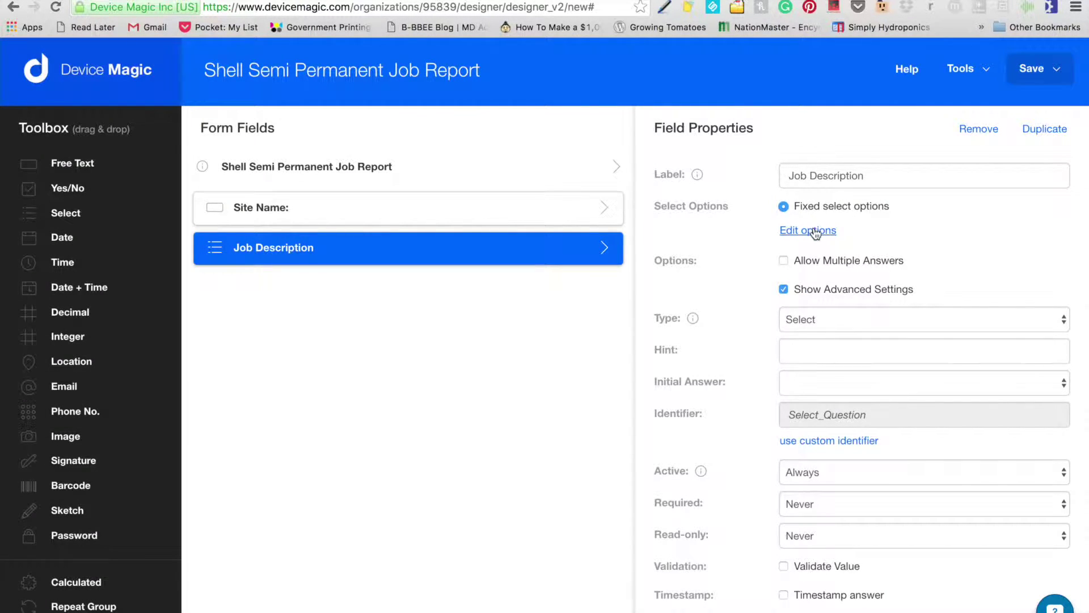
# Make Job Description always required and add a Free Text question below it.
pyautogui.click(839, 504)
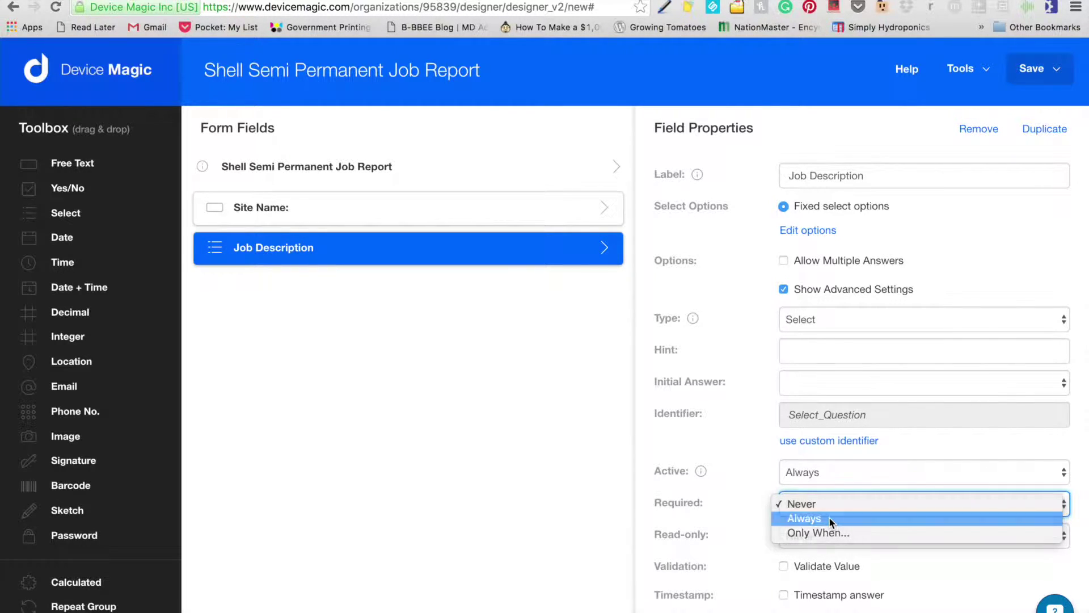
pyautogui.click(828, 518)
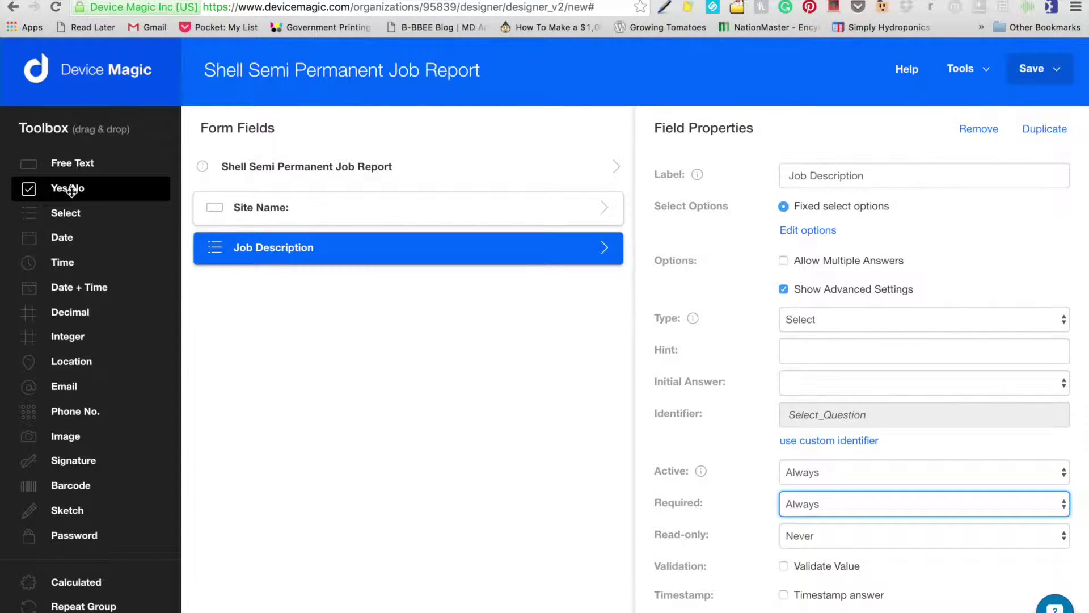
pyautogui.click(71, 163)
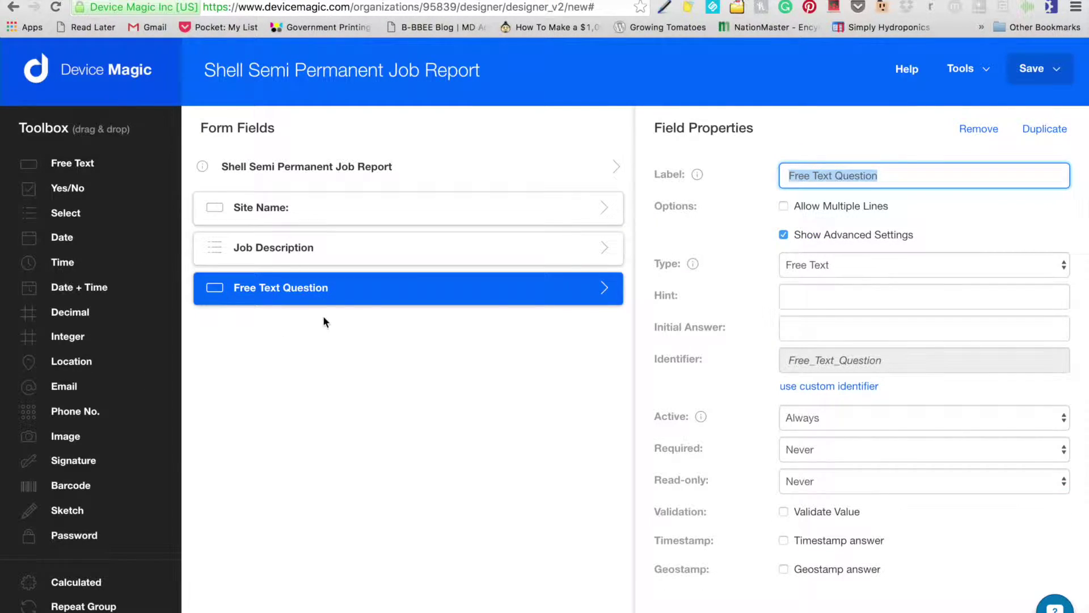
# Label the new free-text field 'Comments:' and allow multiple lines of text.
pyautogui.click(328, 294)
pyautogui.write('Comments:')
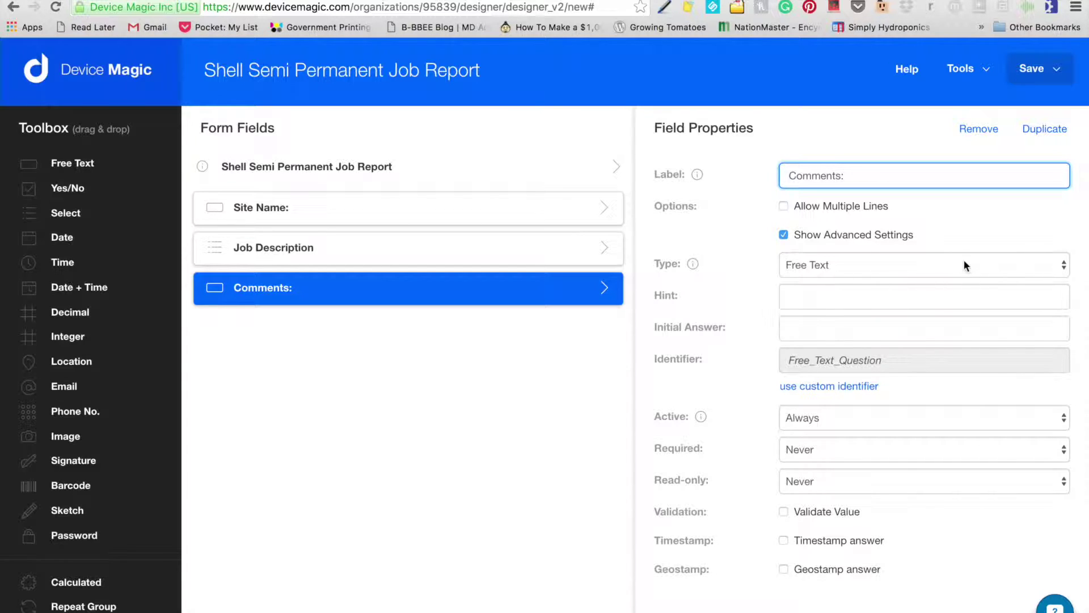
pyautogui.click(783, 206)
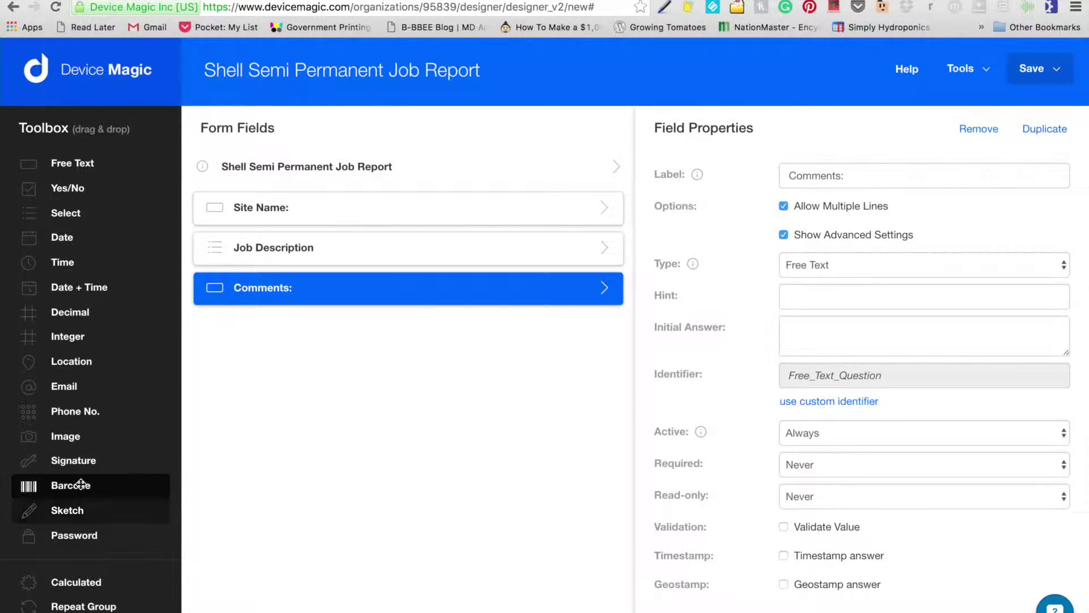
pyautogui.moveTo(65, 438); pyautogui.dragTo(279, 346)
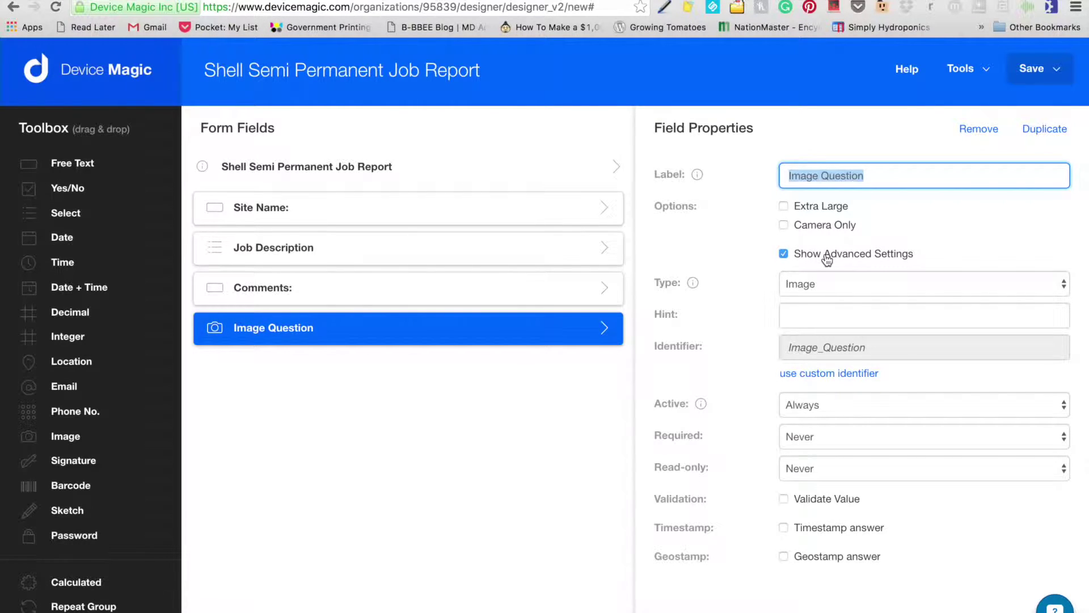
pyautogui.write('Take ')
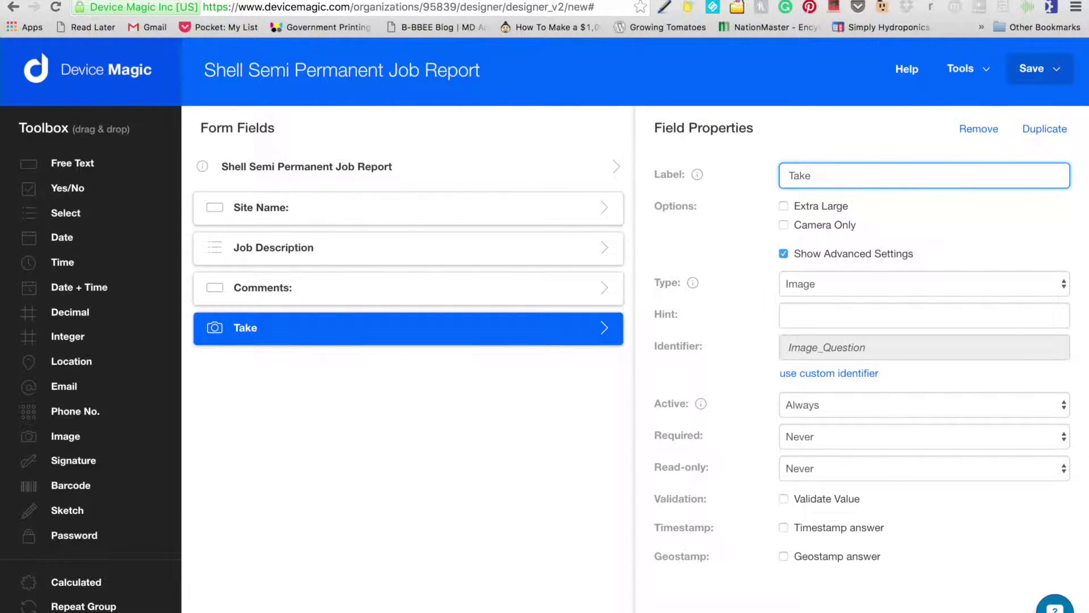
pyautogui.write('A')
pyautogui.press('BackSpace')
pyautogui.press('BackSpace')
pyautogui.press('BackSpace')
pyautogui.press('BackSpace')
pyautogui.press('BackSpace')
pyautogui.press('BackSpace')
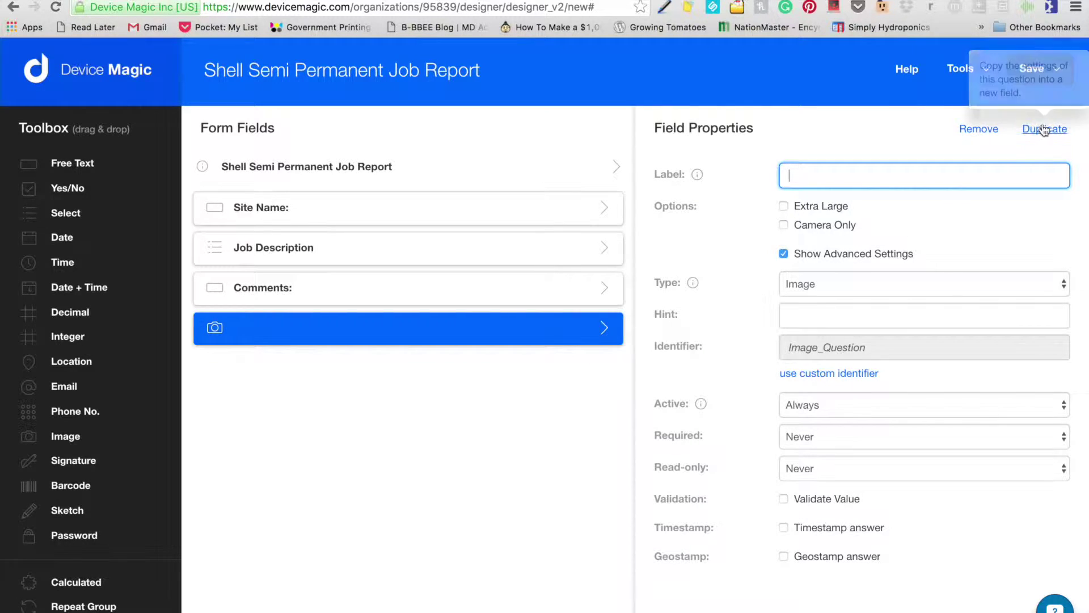
pyautogui.click(980, 130)
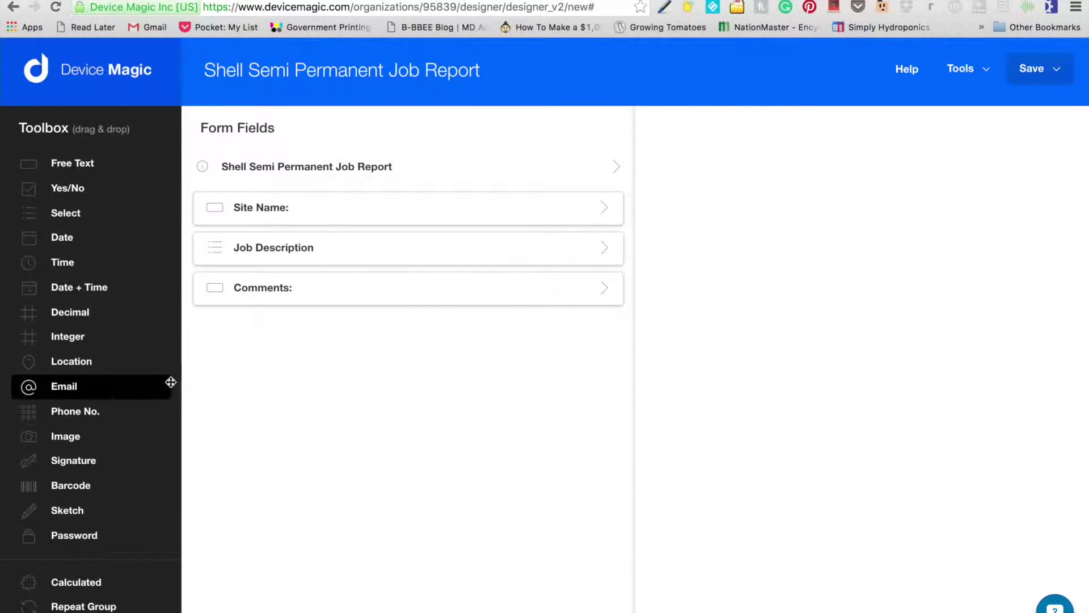
# Place a Sub Form below Comments: and title it 'Pictures'.
pyautogui.scroll(-1, 157, 386)
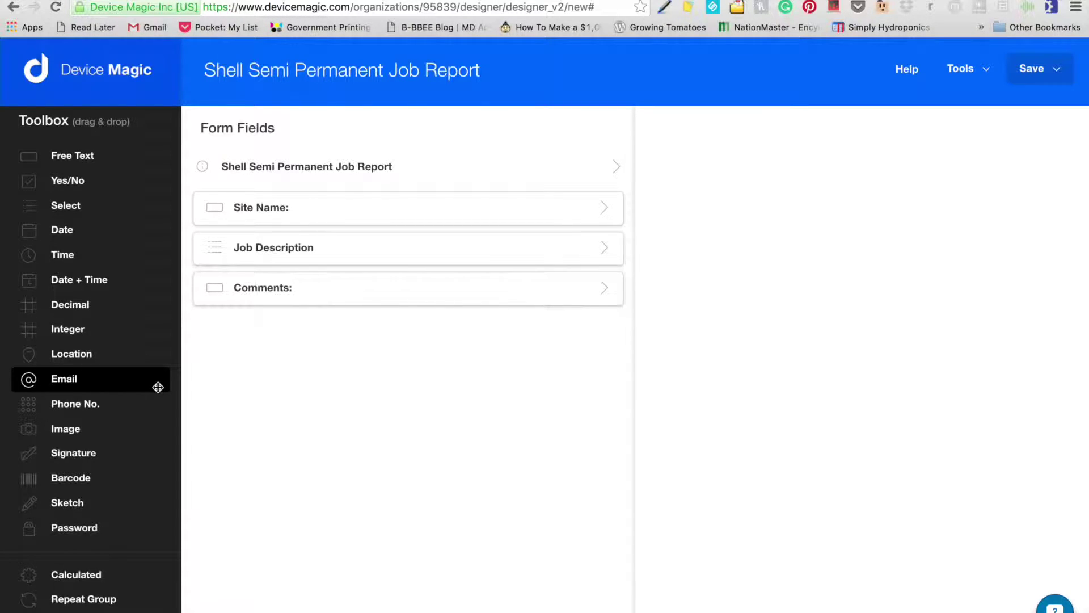
pyautogui.moveTo(85, 611); pyautogui.dragTo(247, 320)
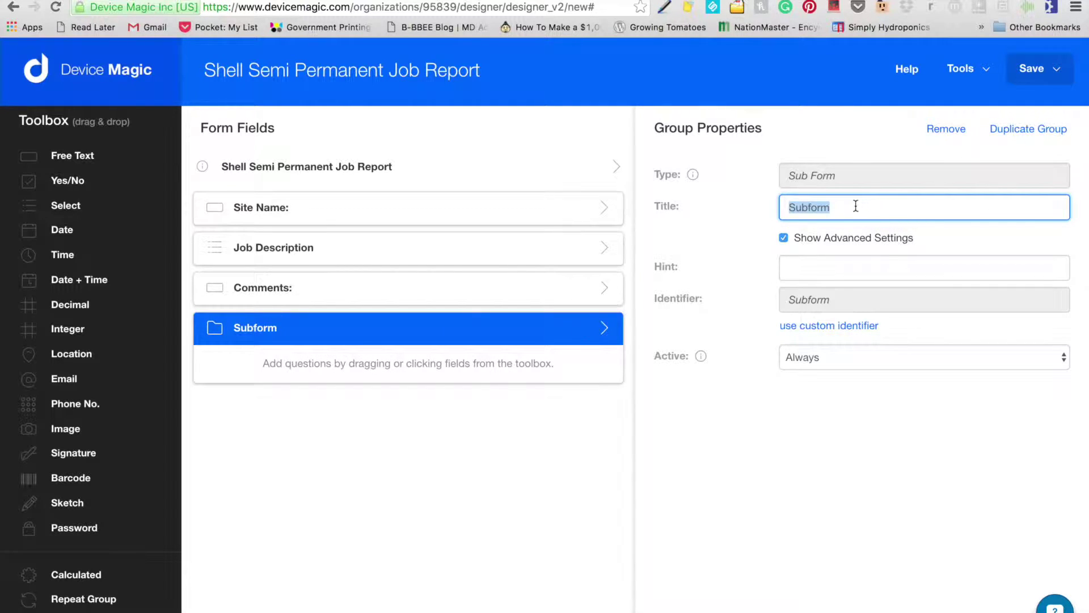
pyautogui.write('Pic')
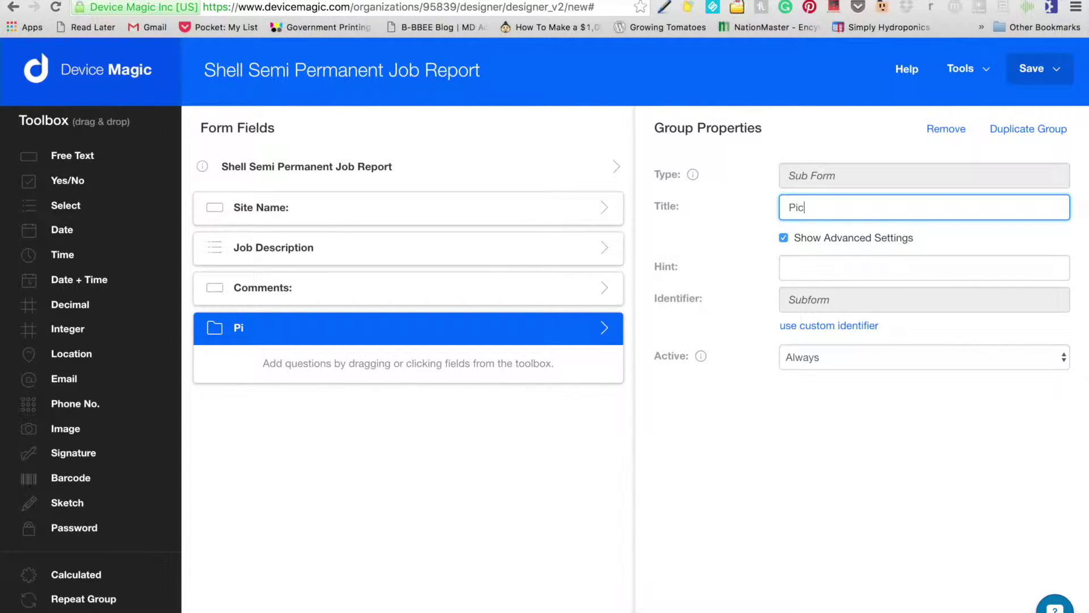
pyautogui.write('tures')
pyautogui.click(831, 392)
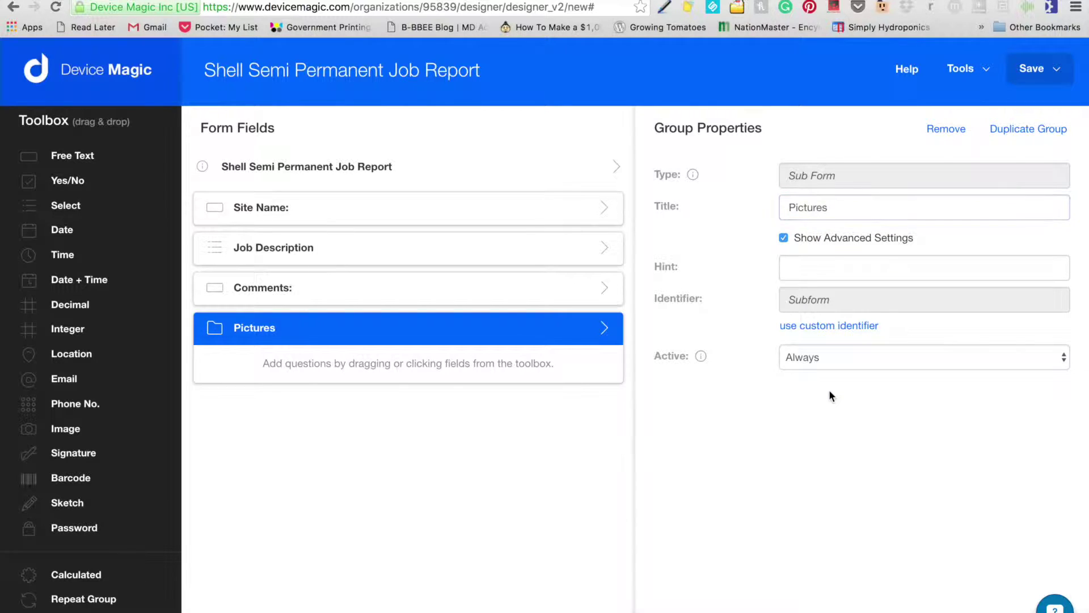
# Drop six Image questions into the Pictures subform.
pyautogui.click(85, 427)
pyautogui.moveTo(85, 427); pyautogui.dragTo(286, 369)
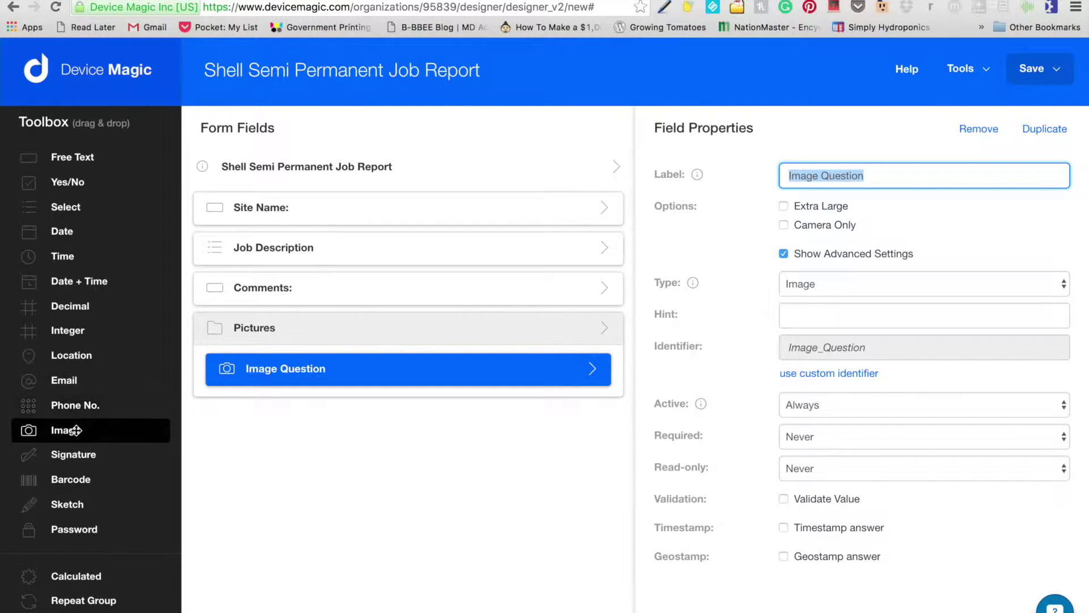
pyautogui.moveTo(85, 430); pyautogui.dragTo(267, 385)
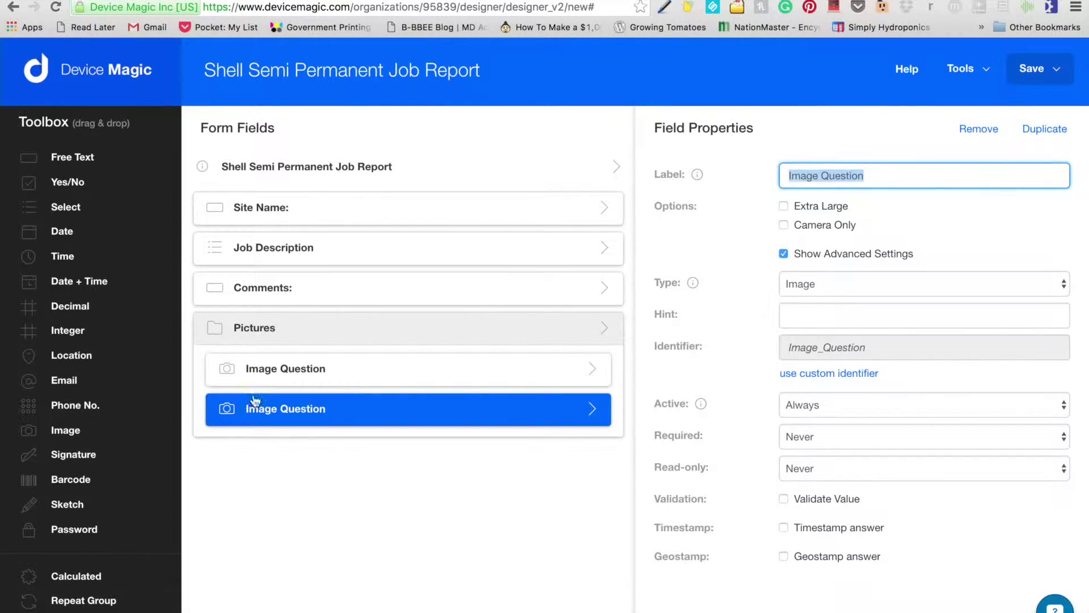
pyautogui.moveTo(73, 430); pyautogui.dragTo(265, 413)
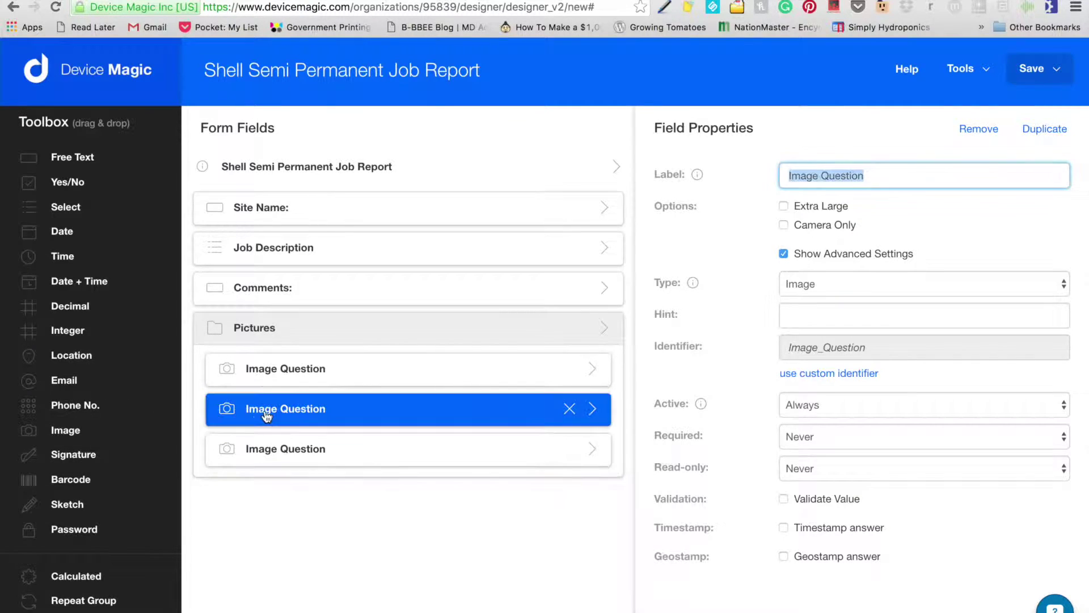
pyautogui.moveTo(71, 428); pyautogui.dragTo(247, 427)
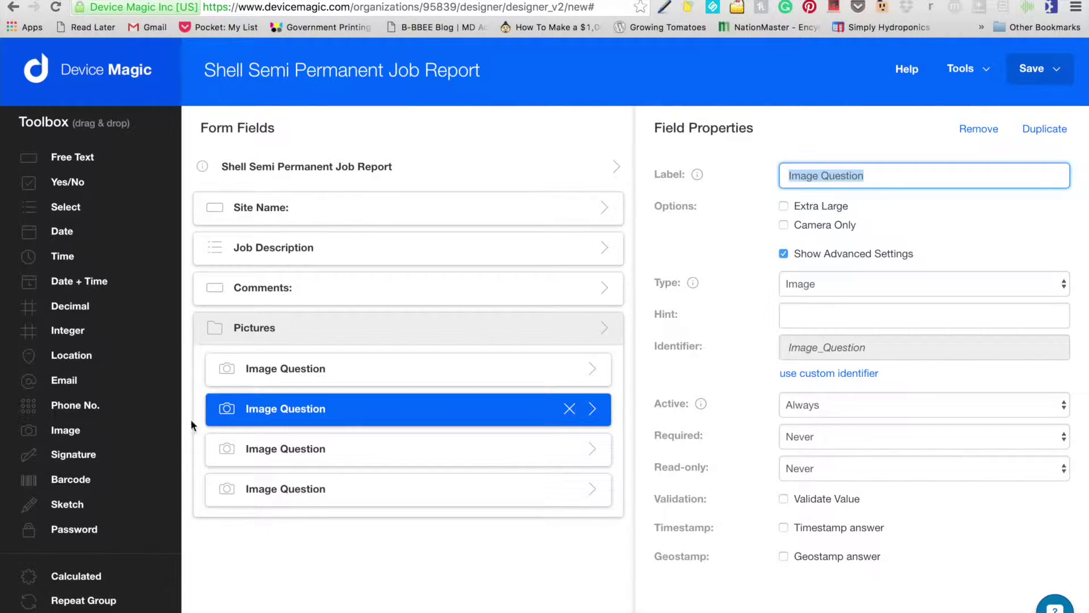
pyautogui.moveTo(67, 429); pyautogui.dragTo(253, 451)
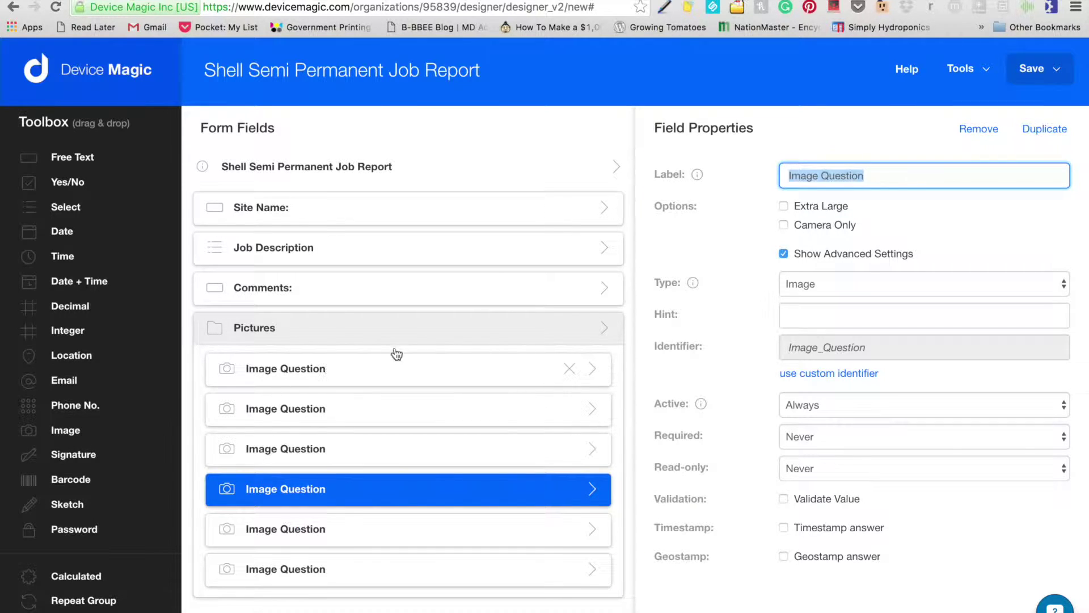
# Label the first image field 'Picture 1' and set it to always required.
pyautogui.click(374, 376)
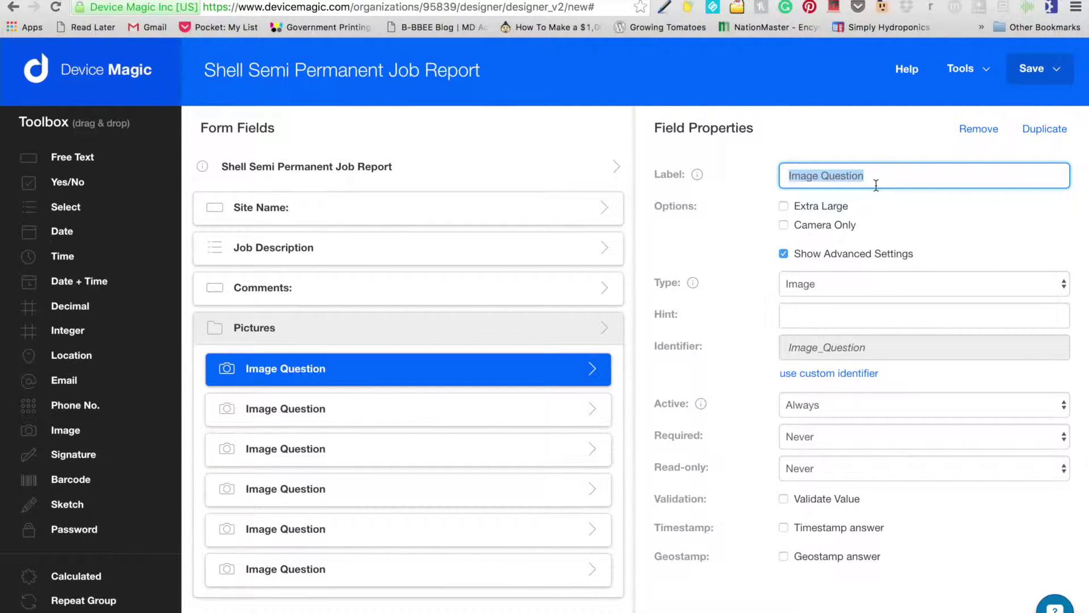
pyautogui.write('Pict')
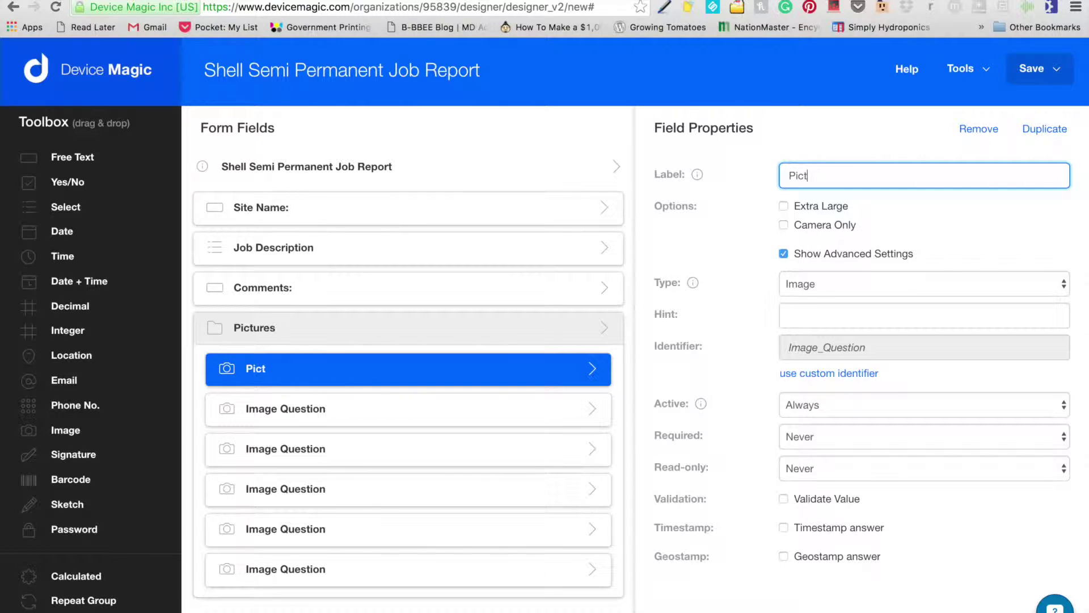
pyautogui.write('ure 1')
pyautogui.click(1041, 436)
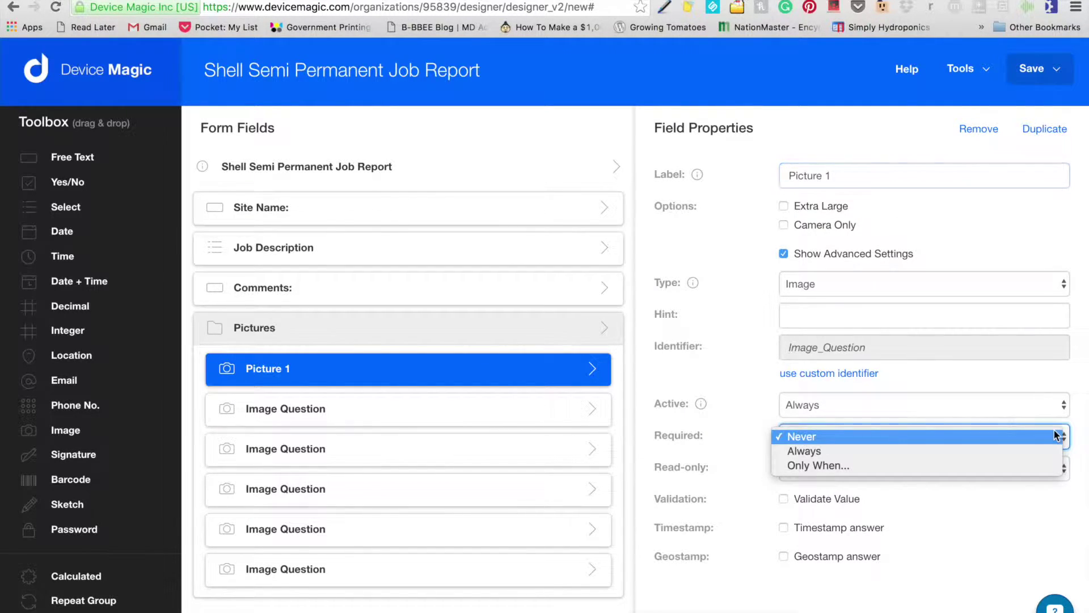
pyautogui.click(834, 429)
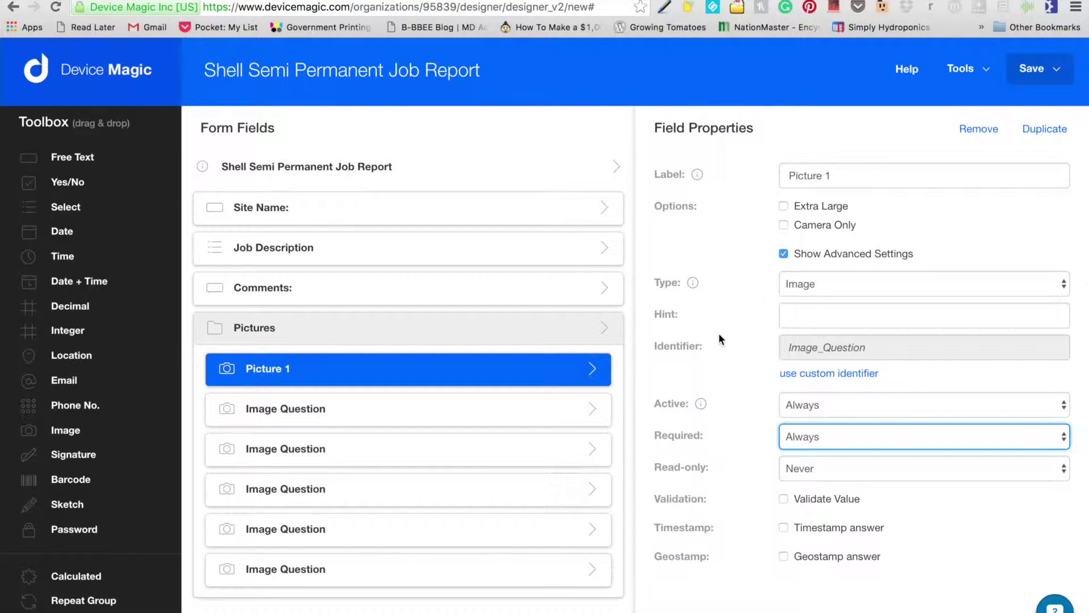
# Relabel the second and third image fields as Picture 2 and Picture 3.
pyautogui.click(484, 402)
pyautogui.write('Picture')
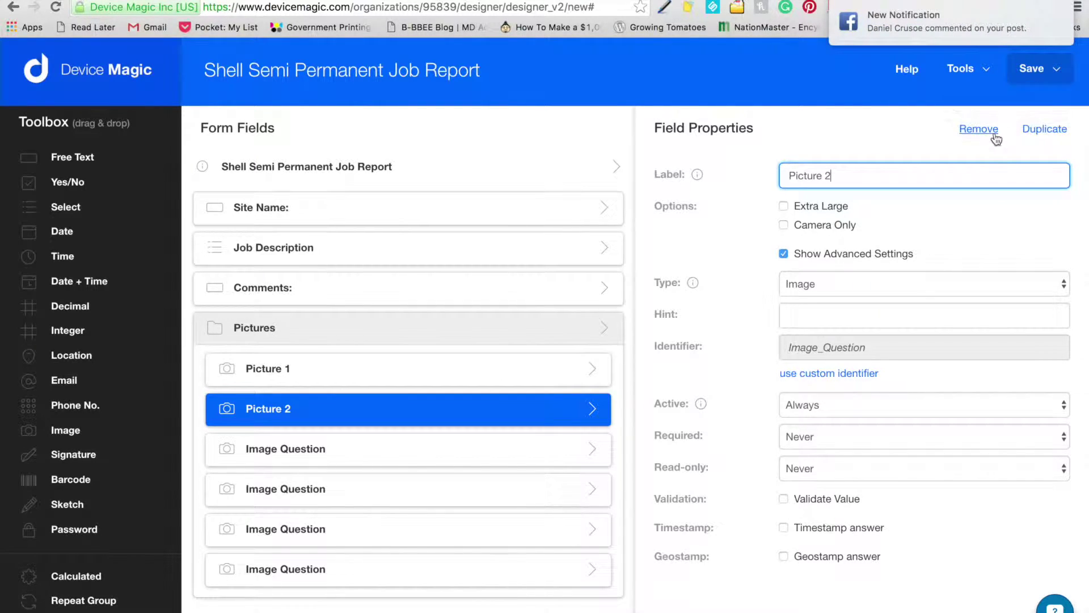
pyautogui.click(281, 443)
pyautogui.write('Picture 3')
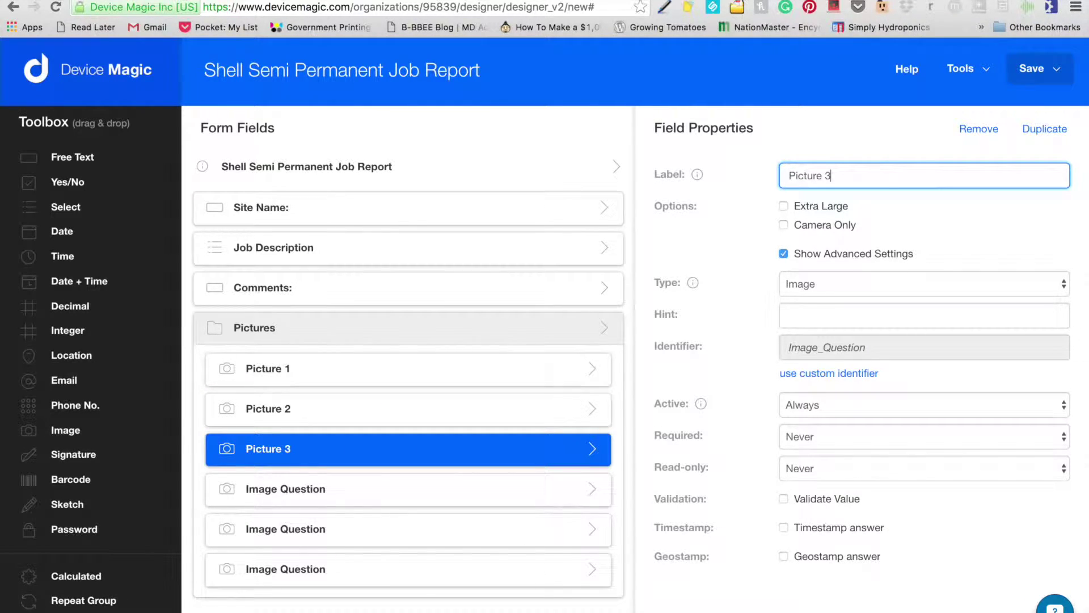
# Label the fourth and fifth image fields Picture 4 and Picture 5, and begin relabelling the sixth as 'Picture'.
pyautogui.click(389, 487)
pyautogui.click(828, 278)
pyautogui.click(829, 281)
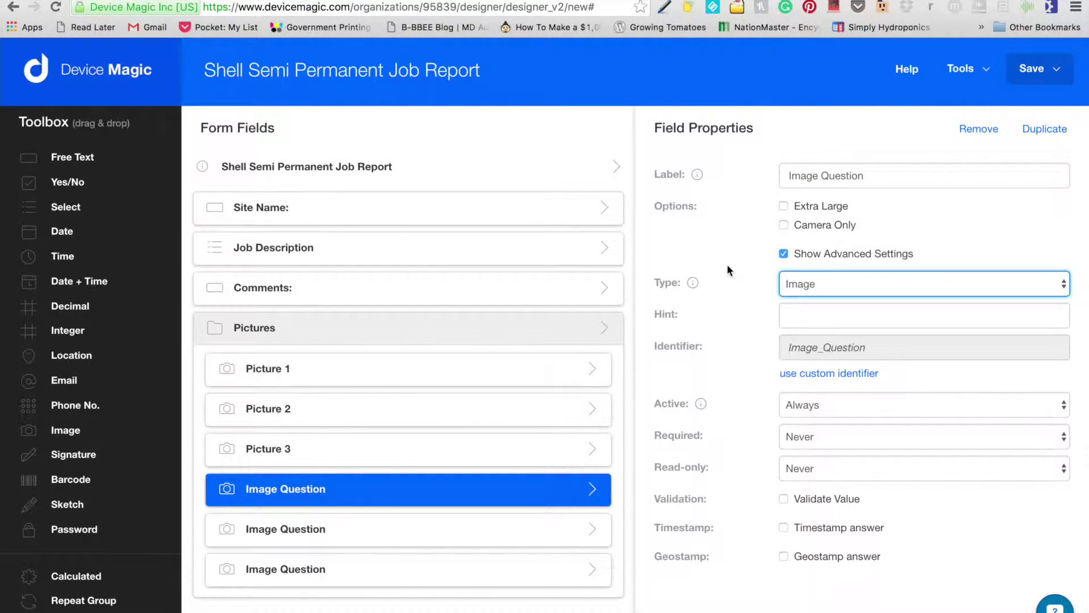
pyautogui.tripleClick(832, 180)
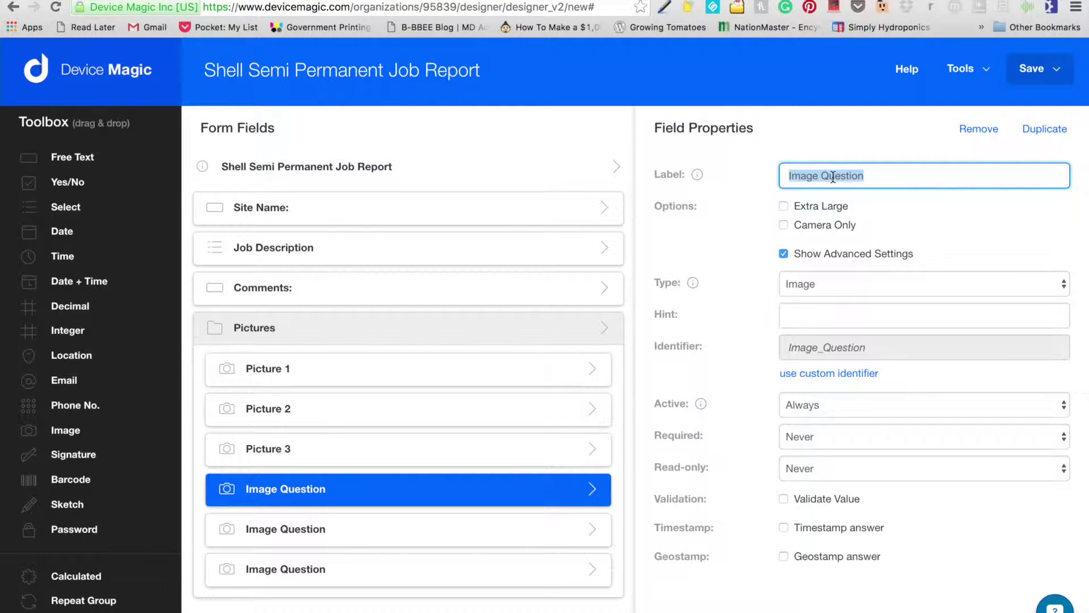
pyautogui.write('Picture 4')
pyautogui.click(406, 533)
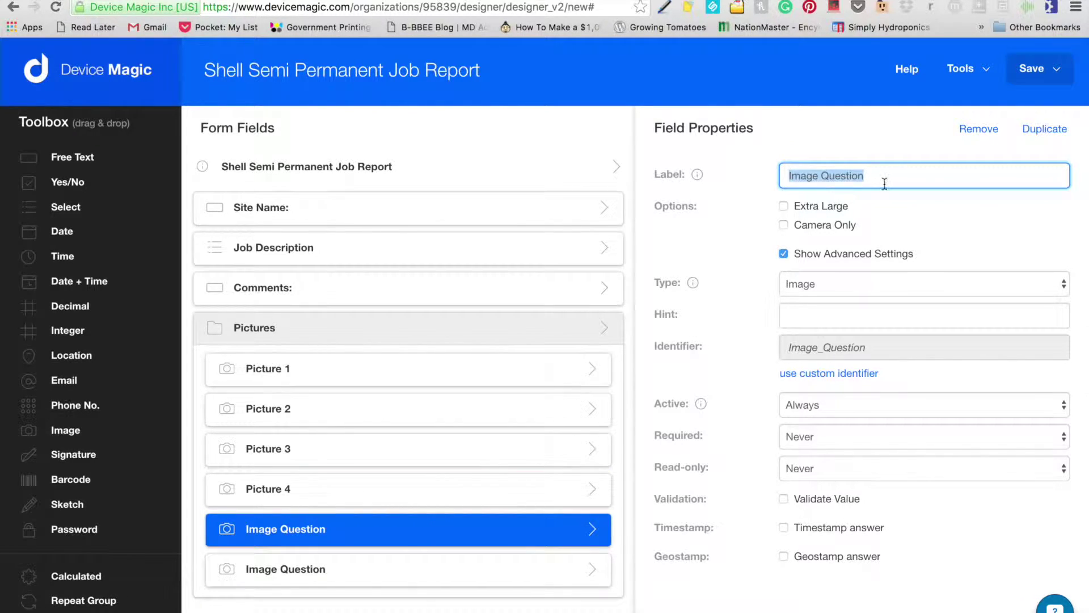
pyautogui.write('Pi')
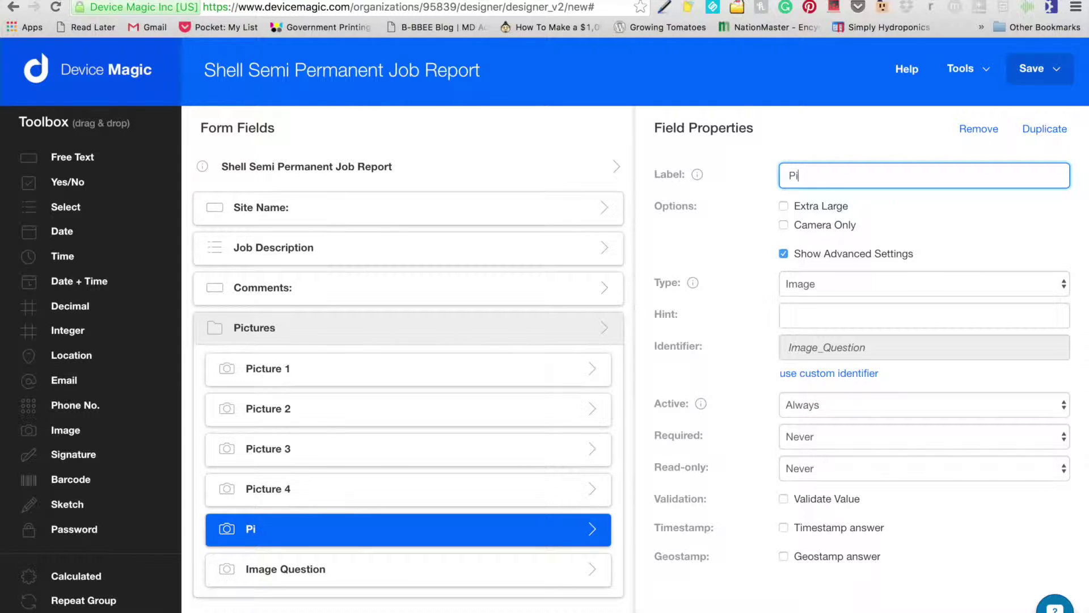
pyautogui.write('cture 5')
pyautogui.click(393, 563)
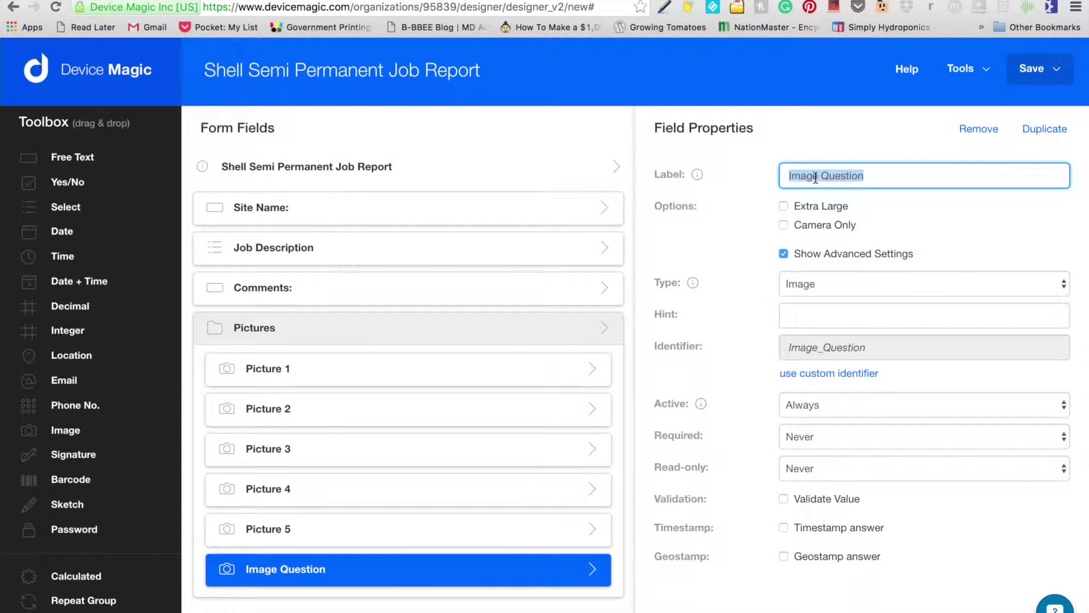
pyautogui.write('Picture')
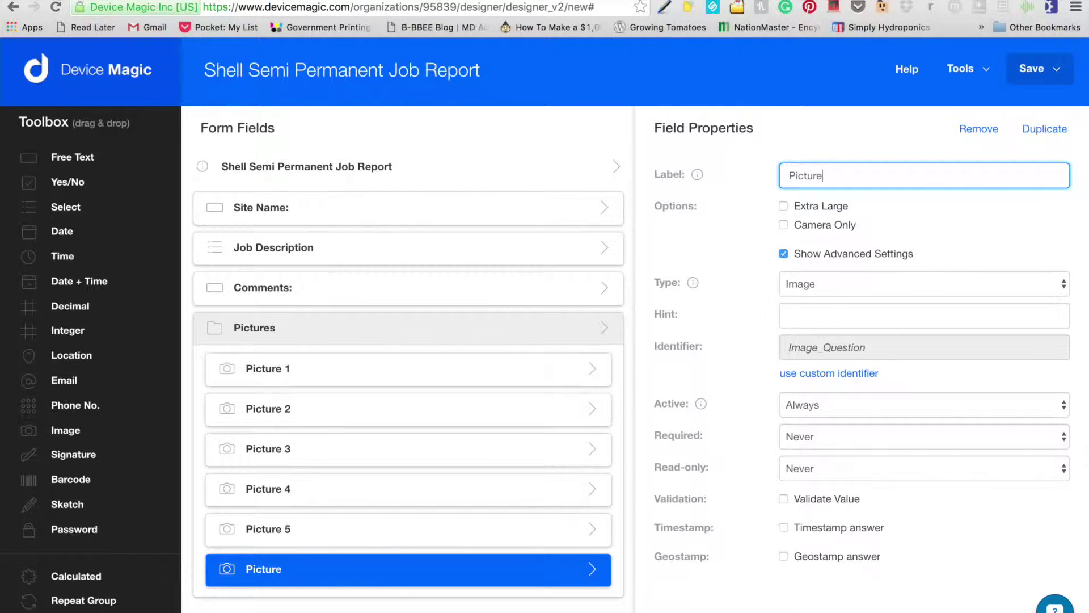
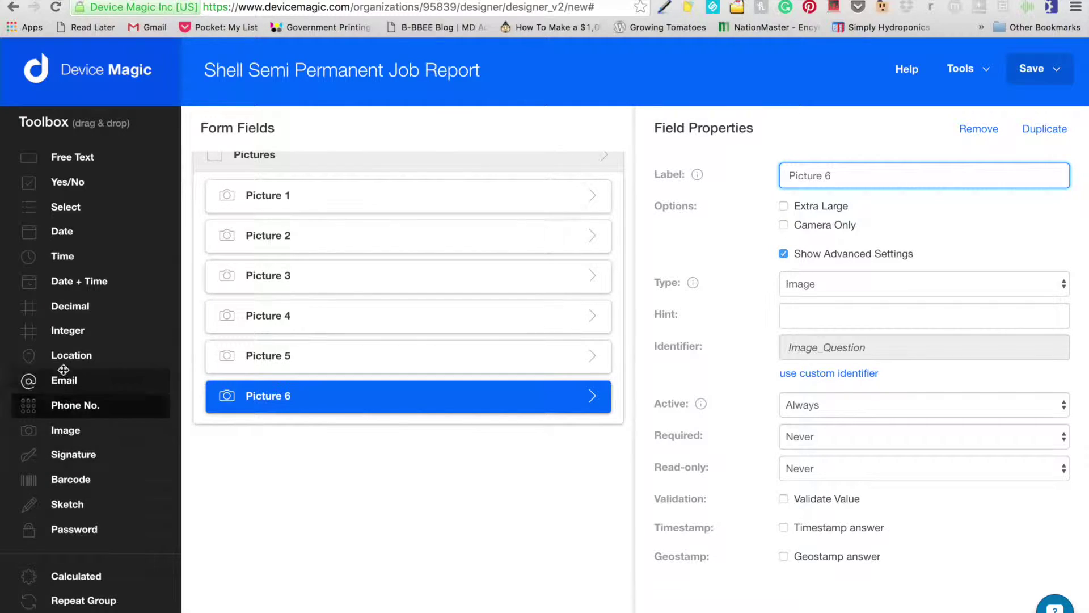
# Add an always-required Location question after Pictures, with timestamp and geostamp, determined on form open.
pyautogui.moveTo(67, 355); pyautogui.dragTo(251, 445)
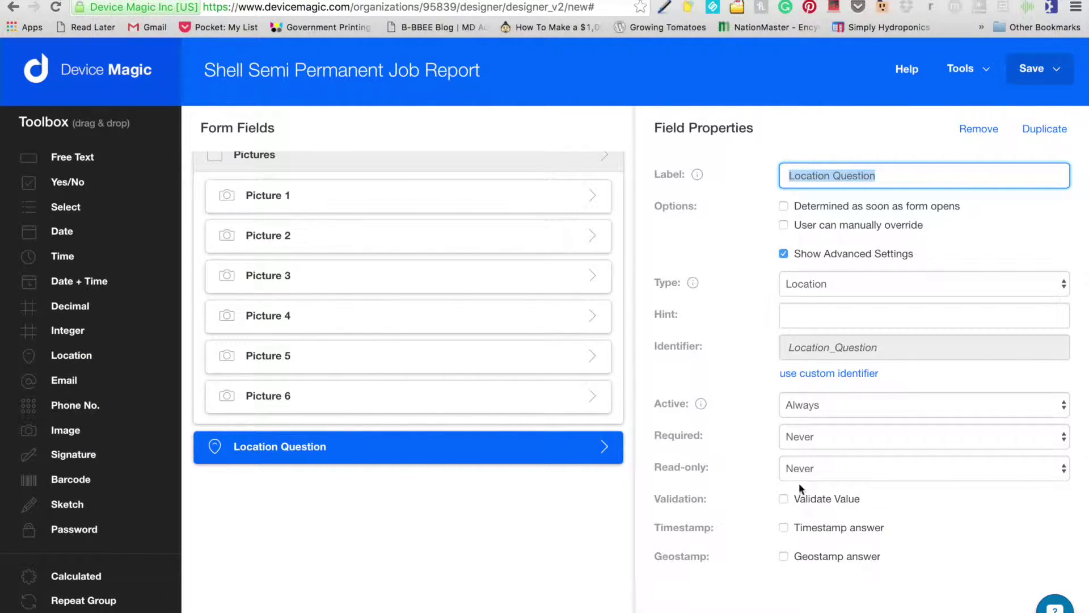
pyautogui.click(1014, 436)
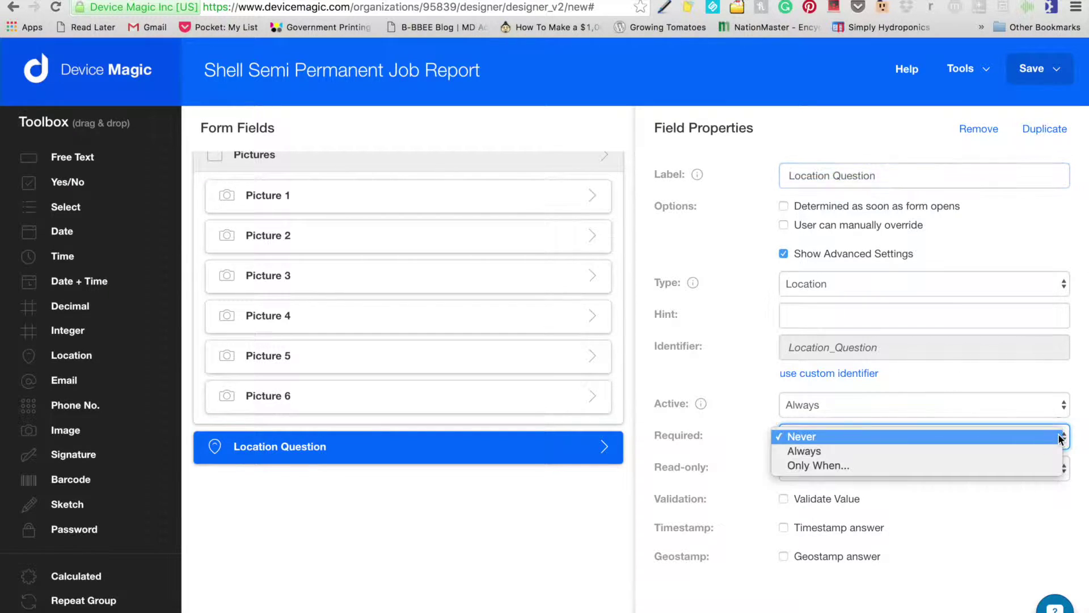
pyautogui.click(990, 451)
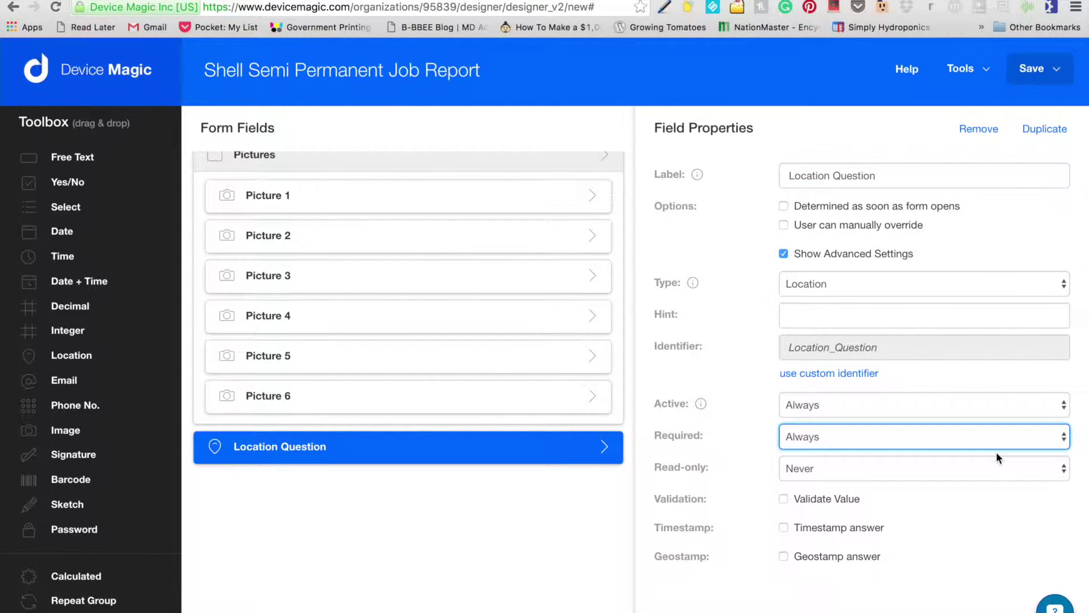
pyautogui.click(786, 527)
pyautogui.click(784, 557)
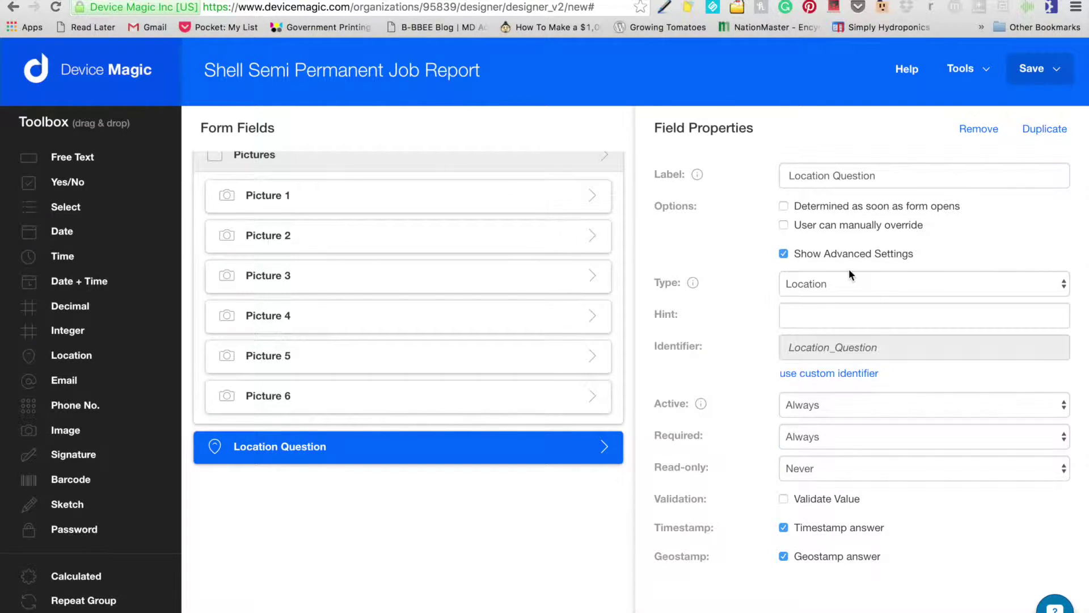
pyautogui.click(784, 204)
# Review the form fields, then Save + Exit to store the form as version 1.00.
pyautogui.scroll(3, 324, 391)
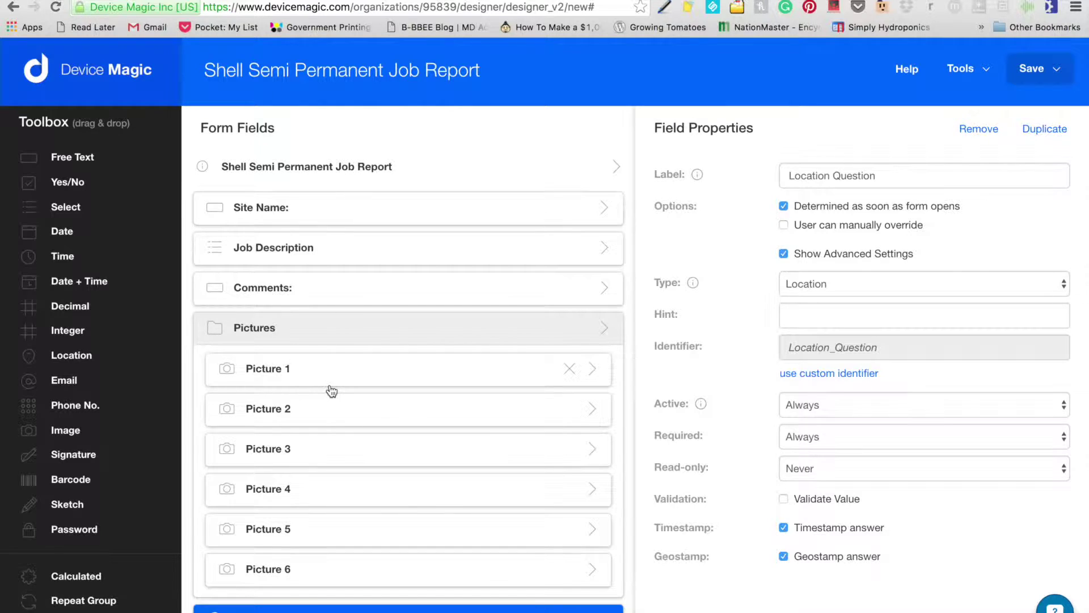
pyautogui.scroll(-1, 328, 390)
pyautogui.scroll(1, 332, 390)
pyautogui.scroll(-5, 389, 388)
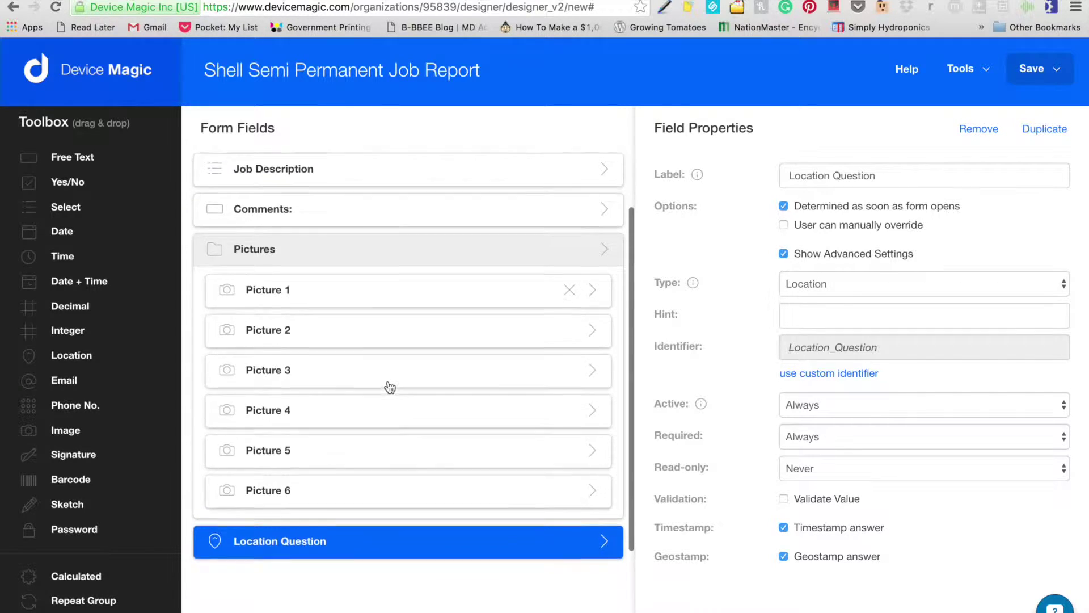
pyautogui.scroll(3, 389, 388)
pyautogui.scroll(1, 390, 387)
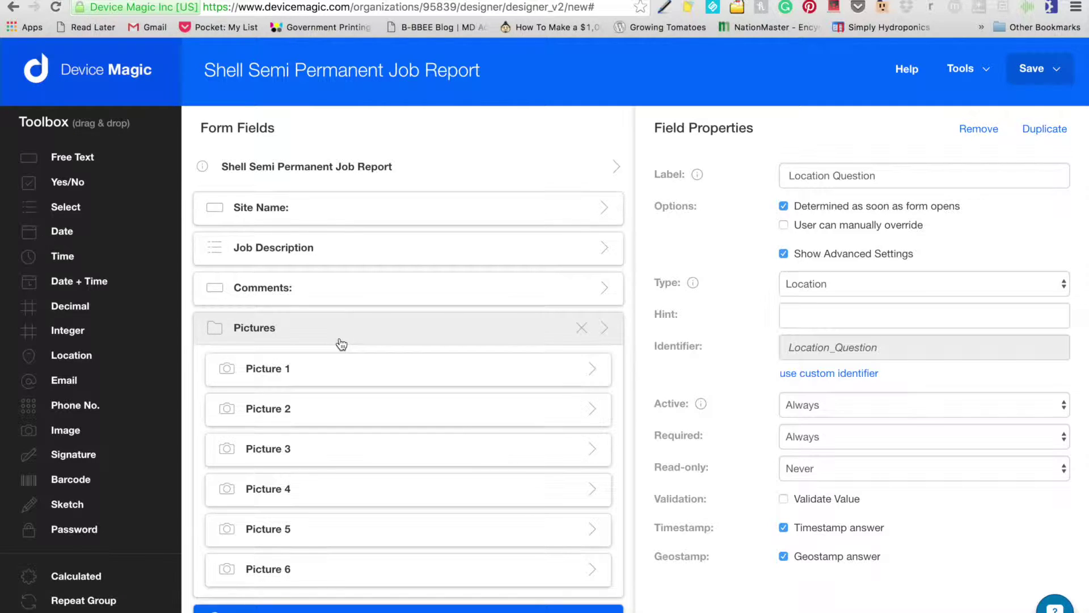
pyautogui.scroll(-1, 371, 335)
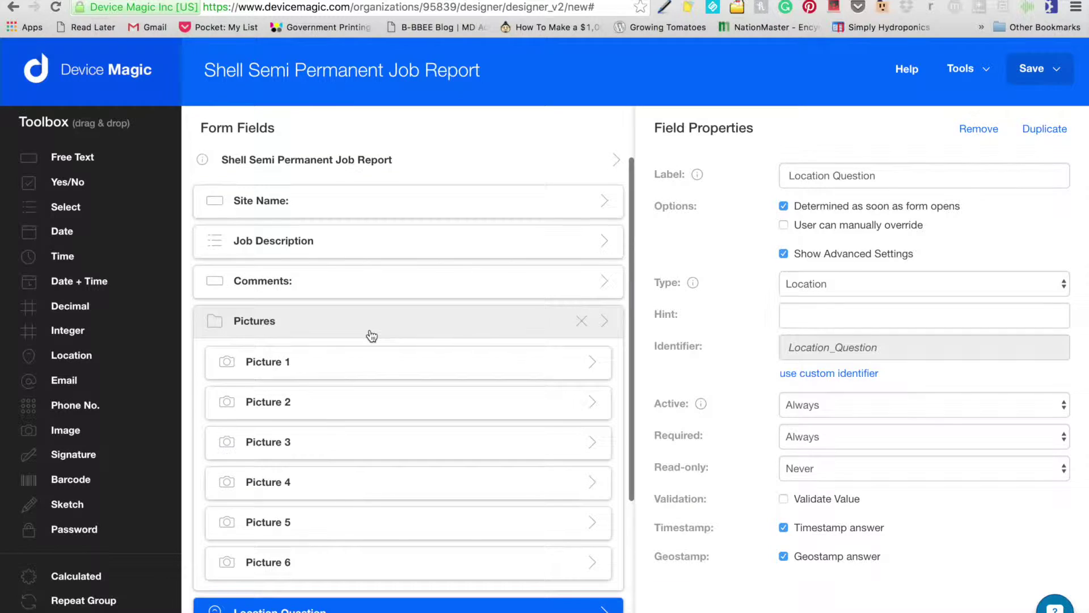
pyautogui.click(1055, 69)
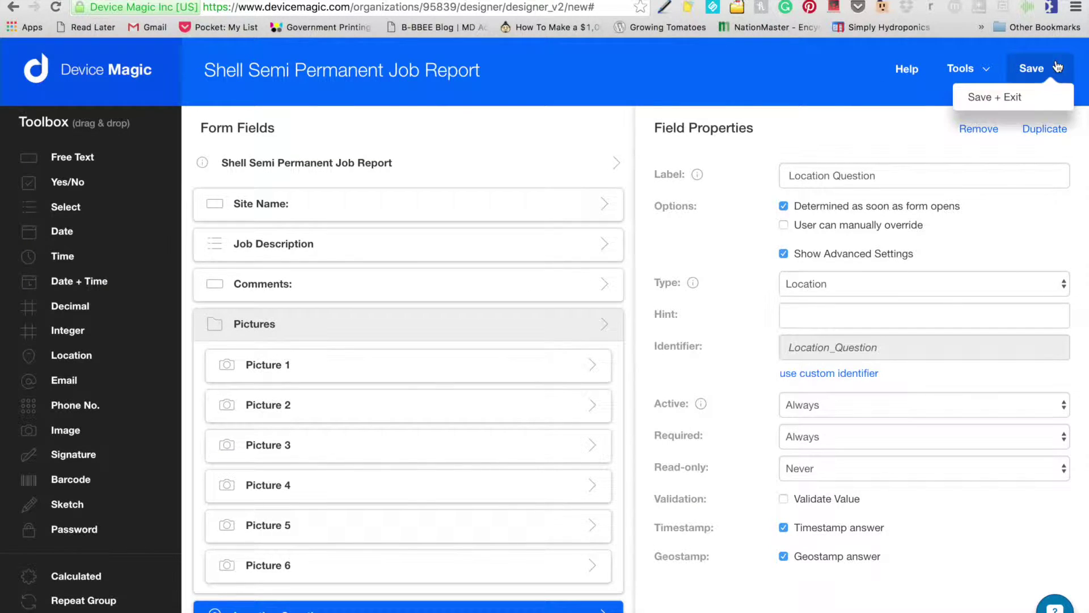
pyautogui.click(1011, 98)
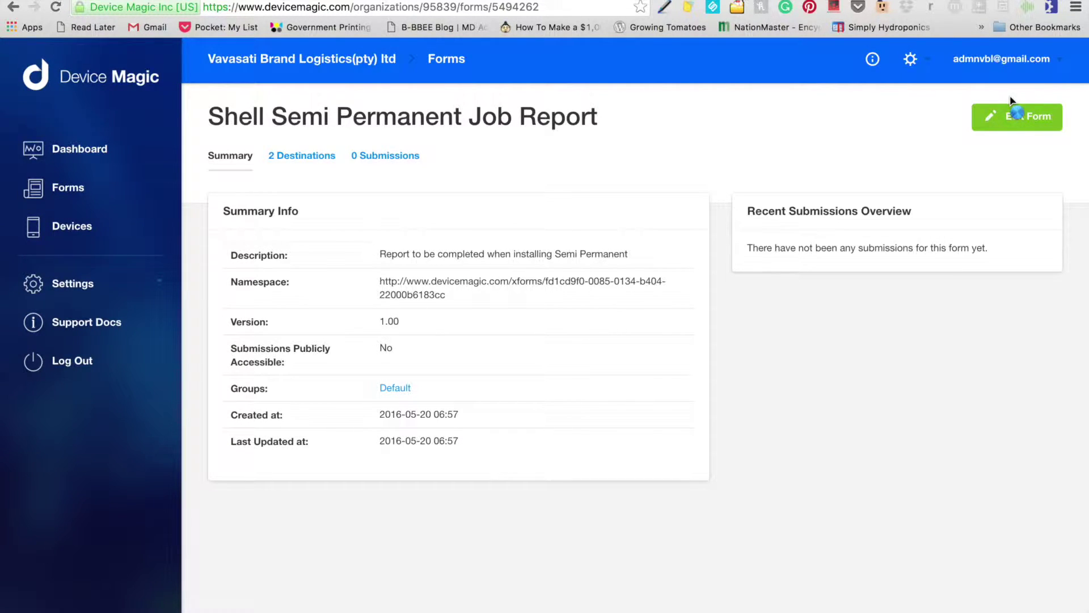
# Go from All Forms to Manage Groups to list the Default, Unpublished and Vavasati groups.
pyautogui.click(68, 199)
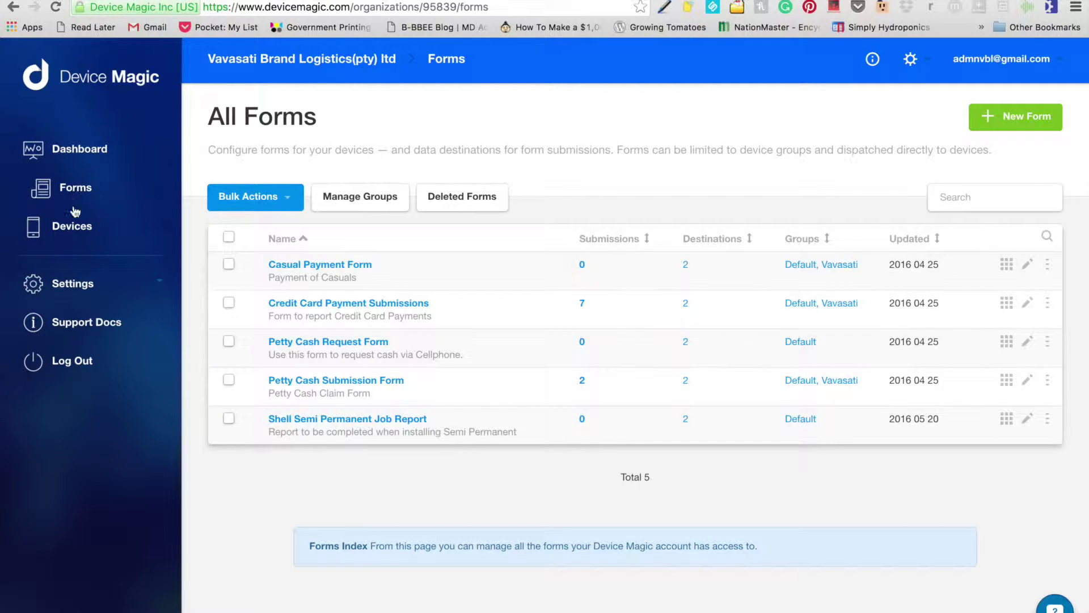
pyautogui.click(359, 196)
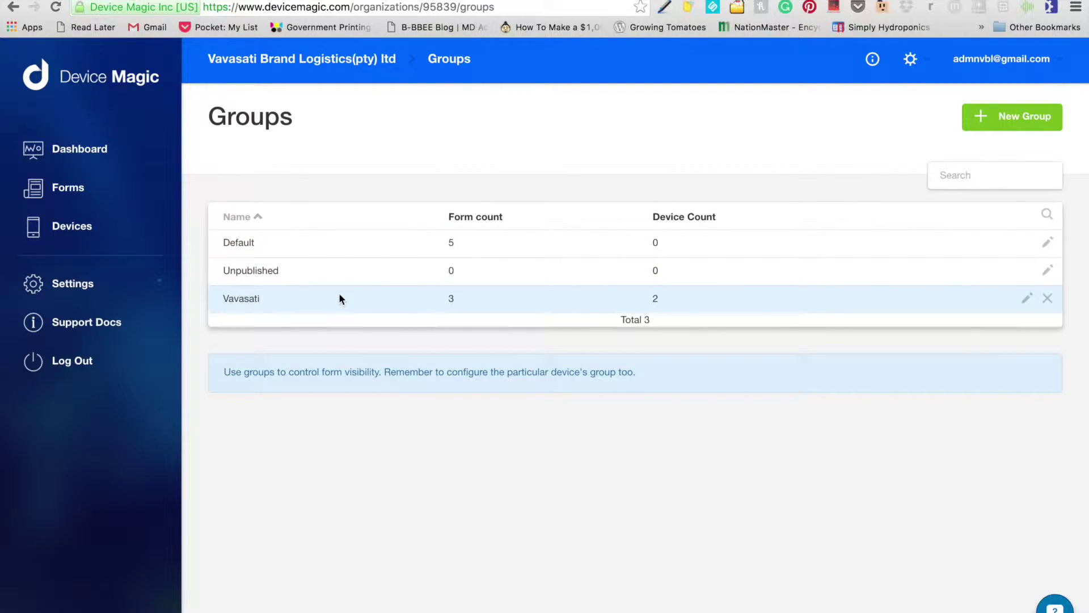
# Create a new group named 'Shell', then return to the All Forms list.
pyautogui.click(1003, 122)
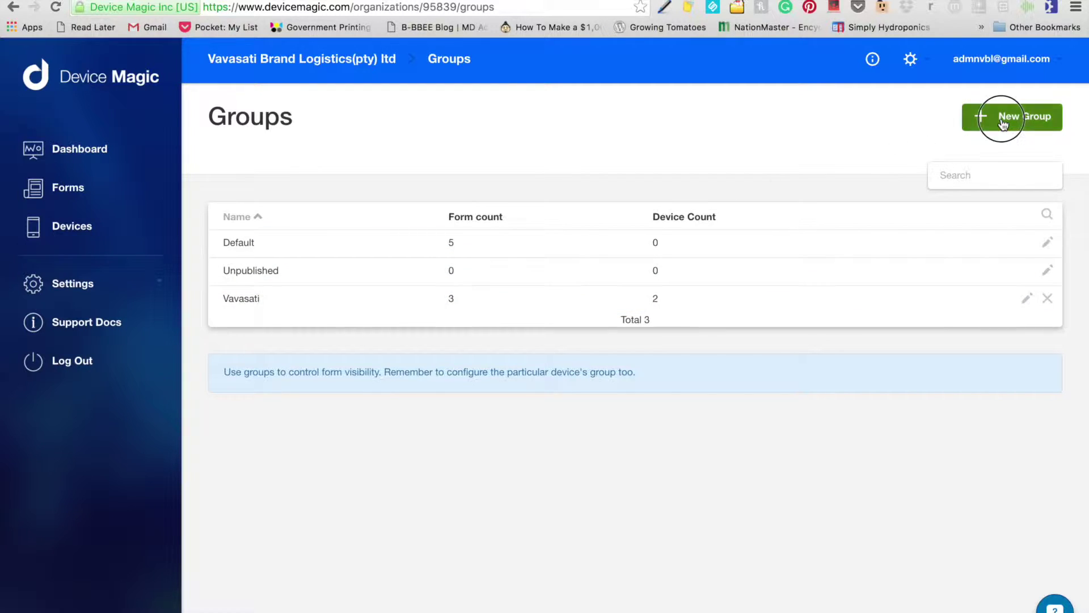
pyautogui.click(528, 352)
pyautogui.write('She')
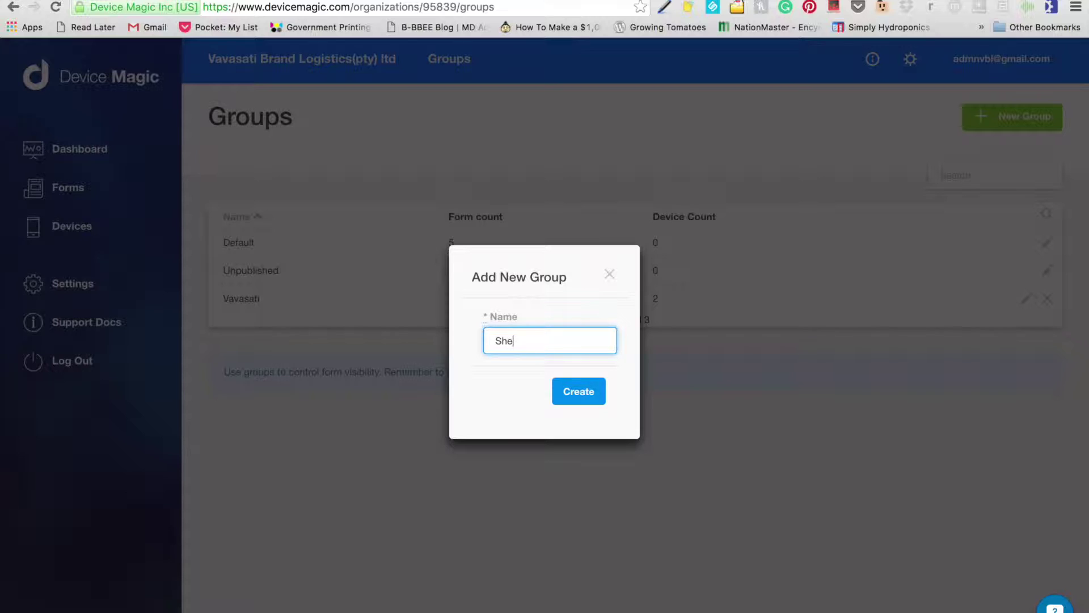
pyautogui.write('ll Semi Perm')
pyautogui.press('BackSpace')
pyautogui.press('BackSpace')
pyautogui.press('BackSpace')
pyautogui.press('BackSpace')
pyautogui.press('BackSpace')
pyautogui.press('BackSpace')
pyautogui.press('BackSpace')
pyautogui.press('BackSpace')
pyautogui.press('BackSpace')
pyautogui.click(579, 391)
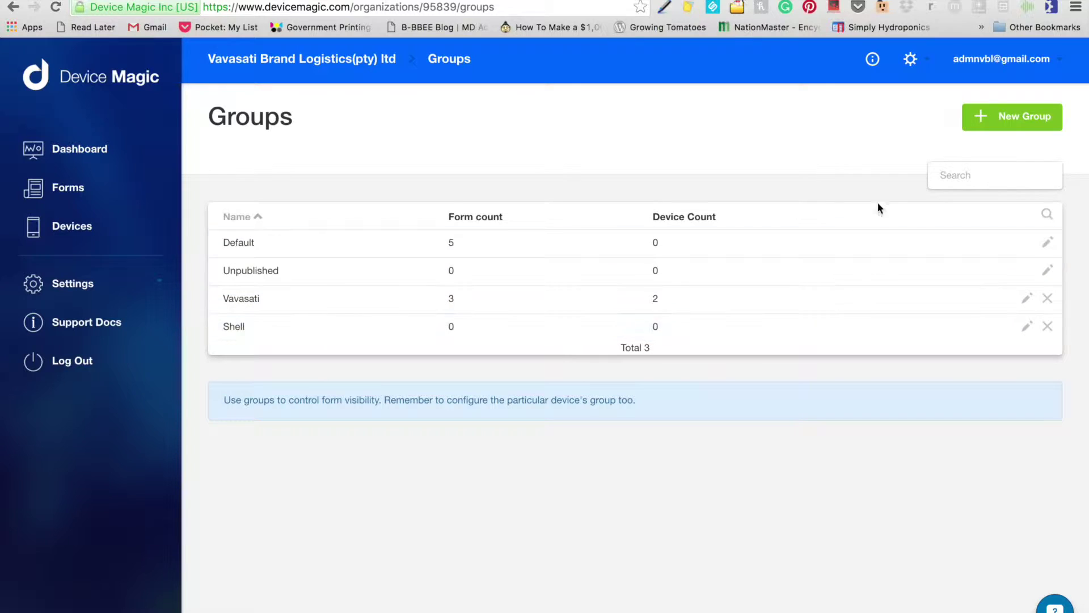
pyautogui.click(63, 187)
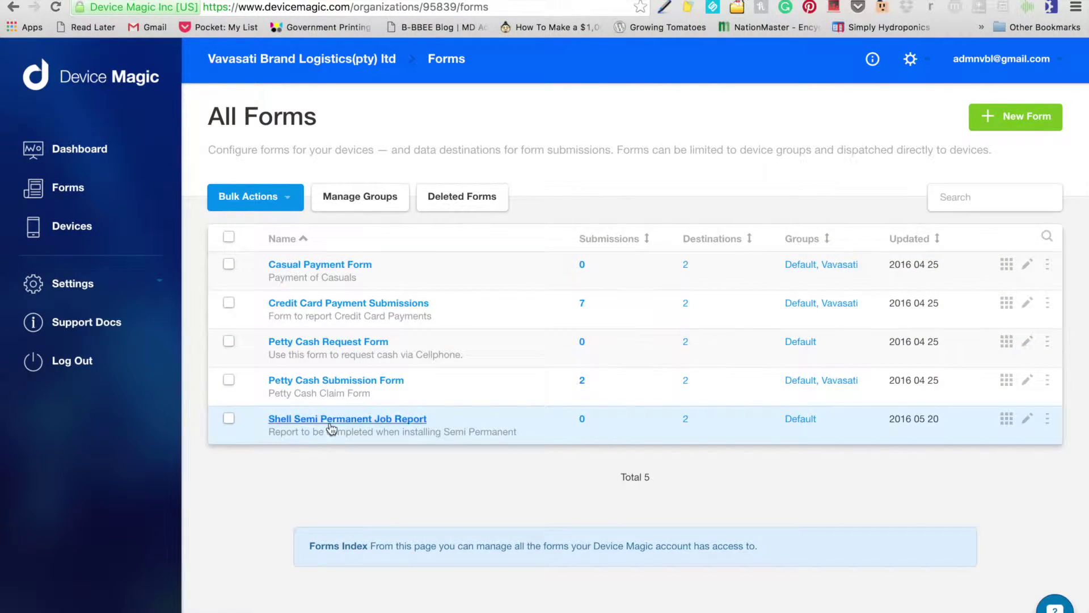
# Move the Shell Semi Permanent Job Report form from the Default group to the Shell group.
pyautogui.click(334, 422)
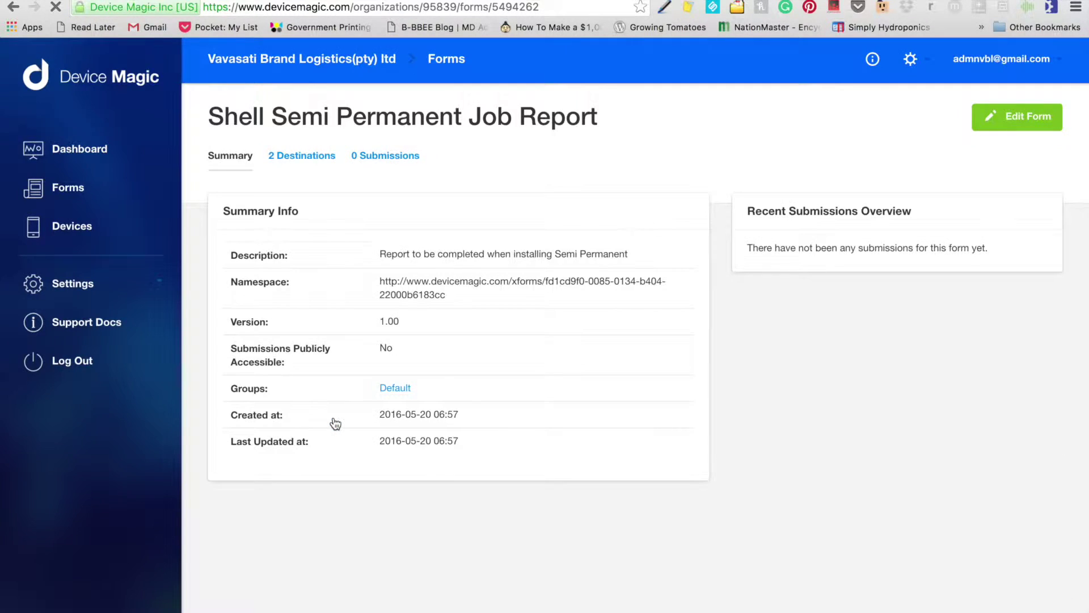
pyautogui.click(396, 390)
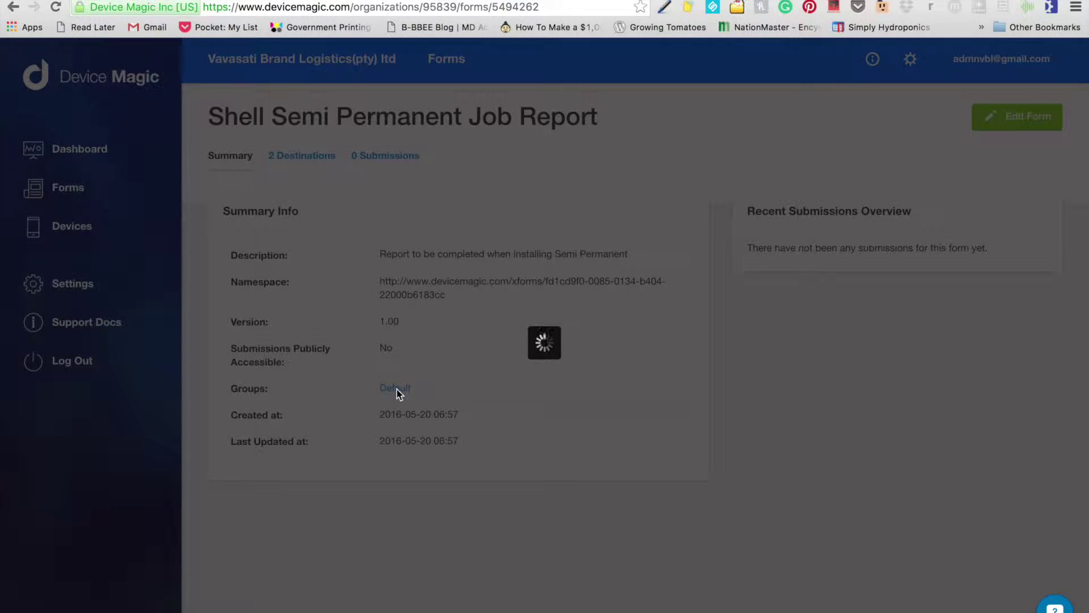
pyautogui.click(486, 372)
pyautogui.click(485, 319)
pyautogui.click(544, 421)
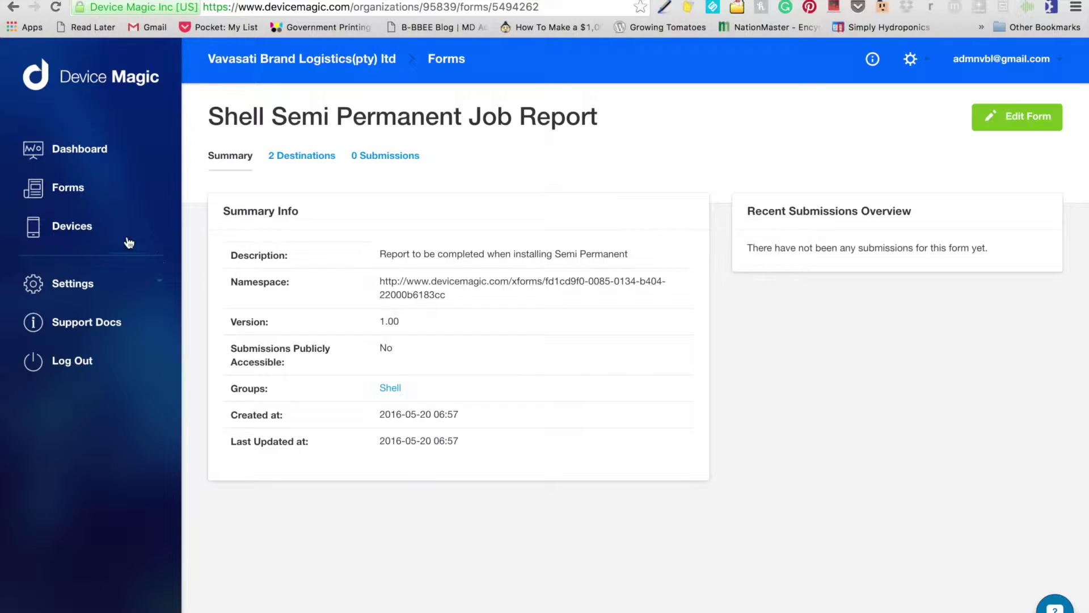
# Add the iPhone device to the Shell and Default groups alongside Vavasati.
pyautogui.click(80, 151)
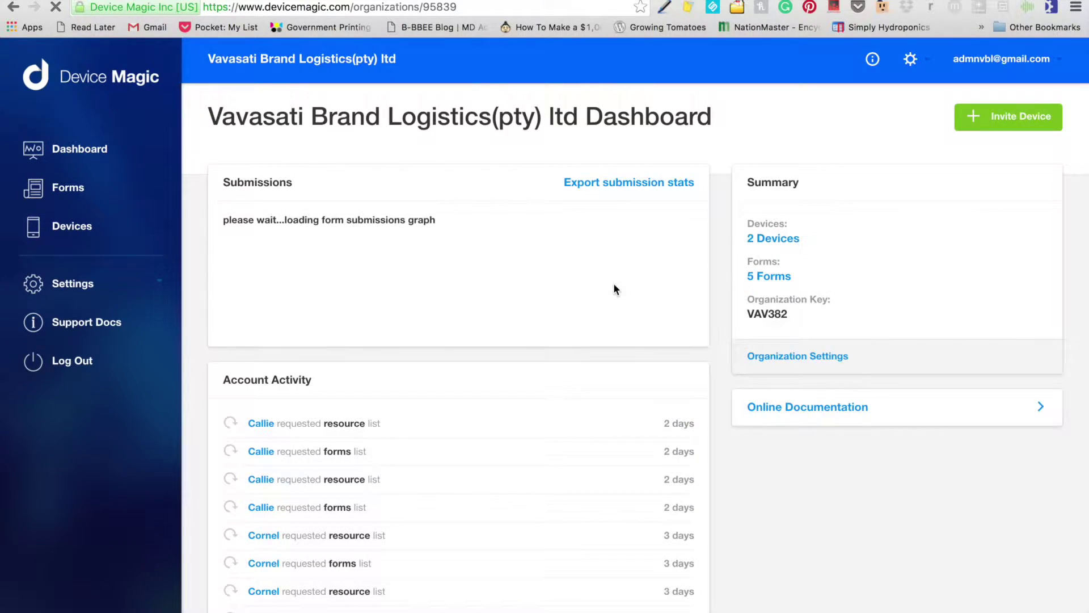
pyautogui.click(777, 240)
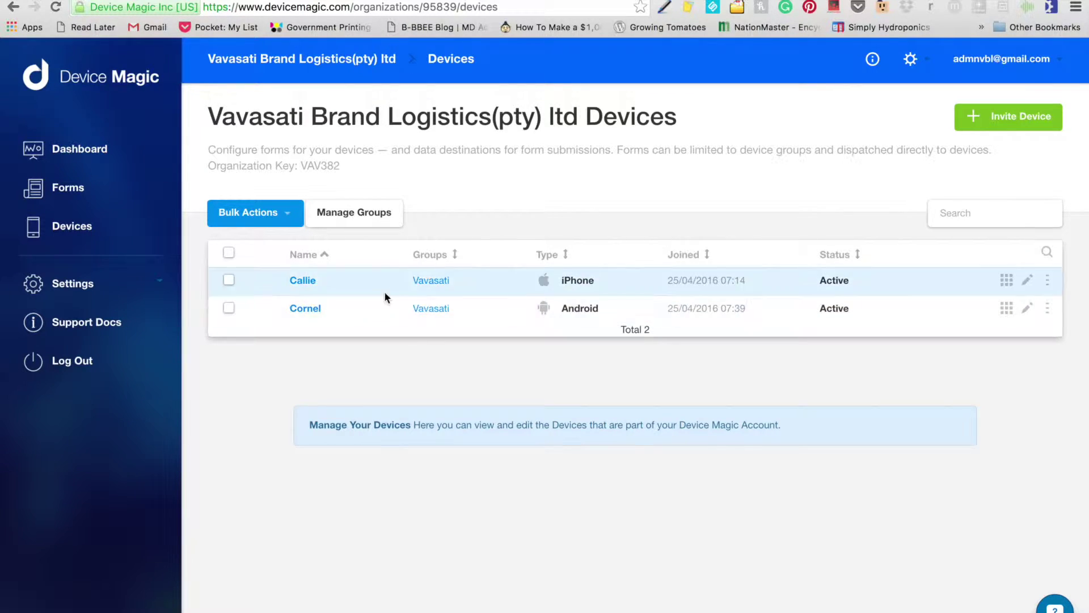
pyautogui.click(437, 284)
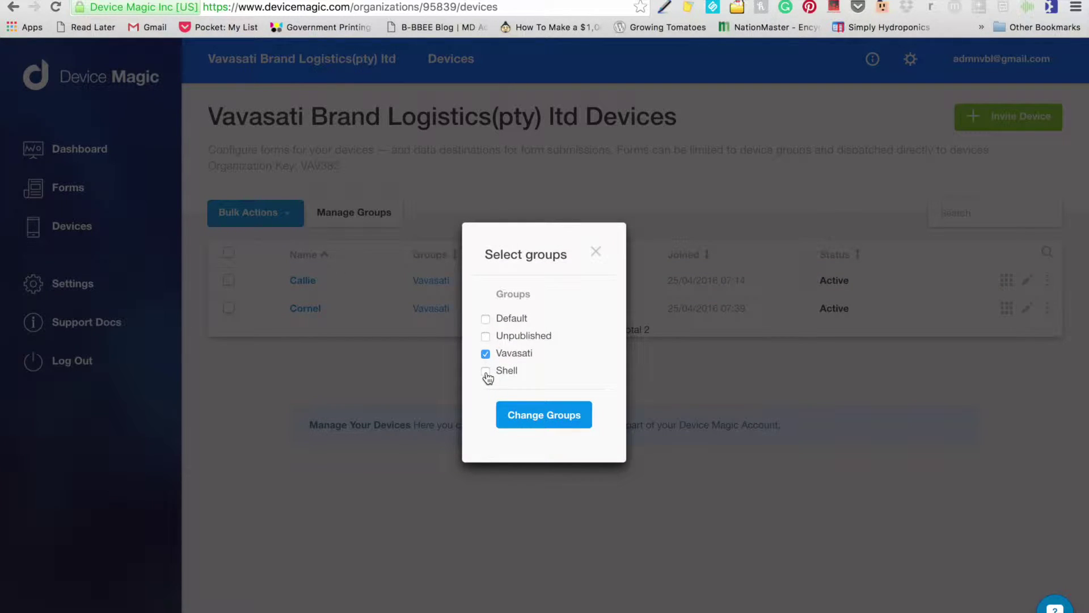
pyautogui.click(486, 372)
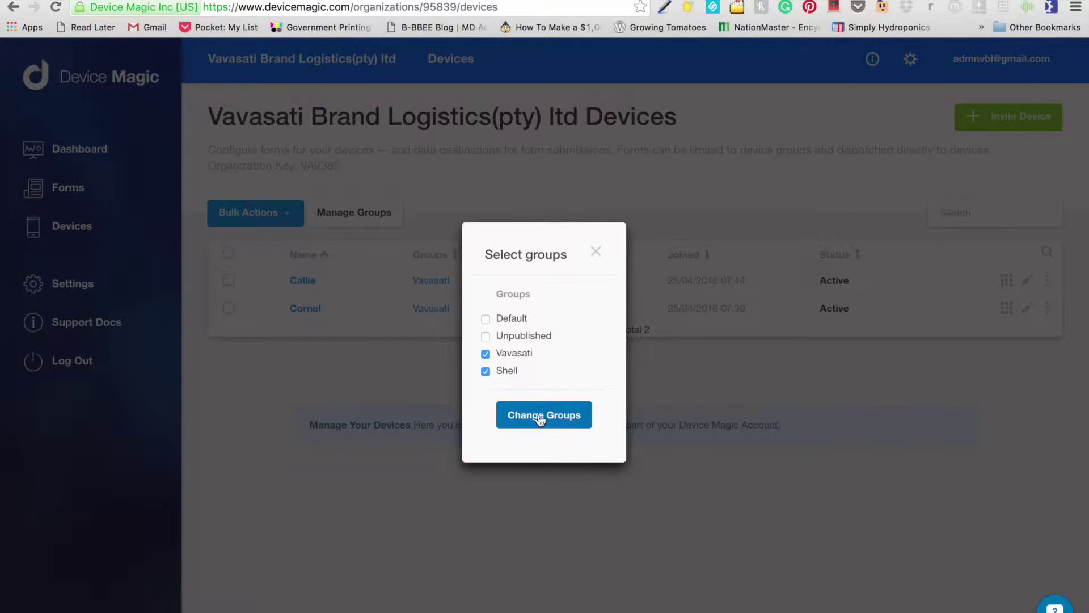
pyautogui.click(486, 318)
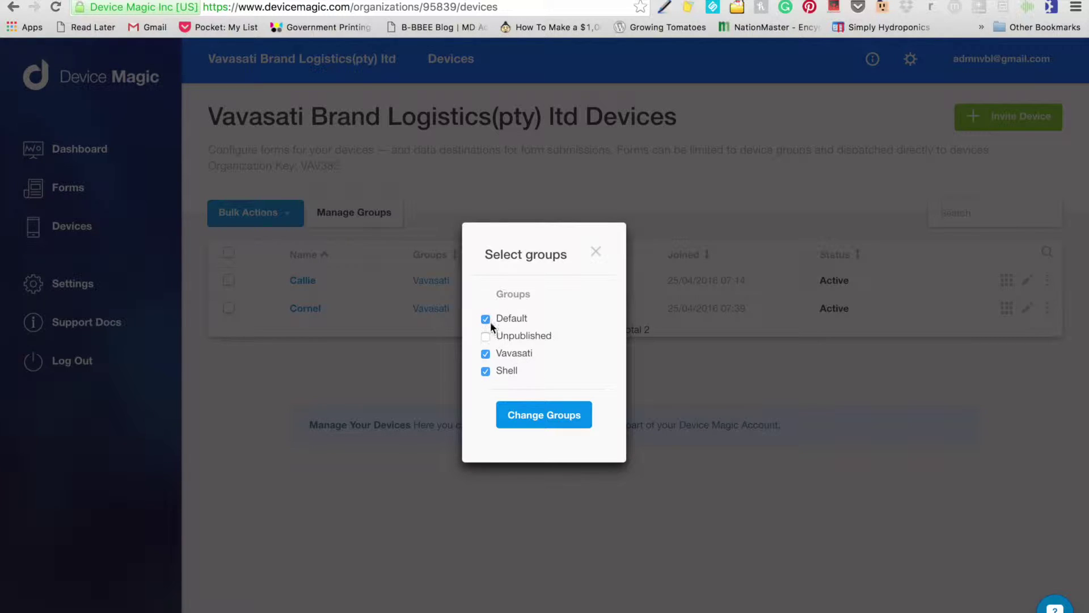
pyautogui.click(540, 416)
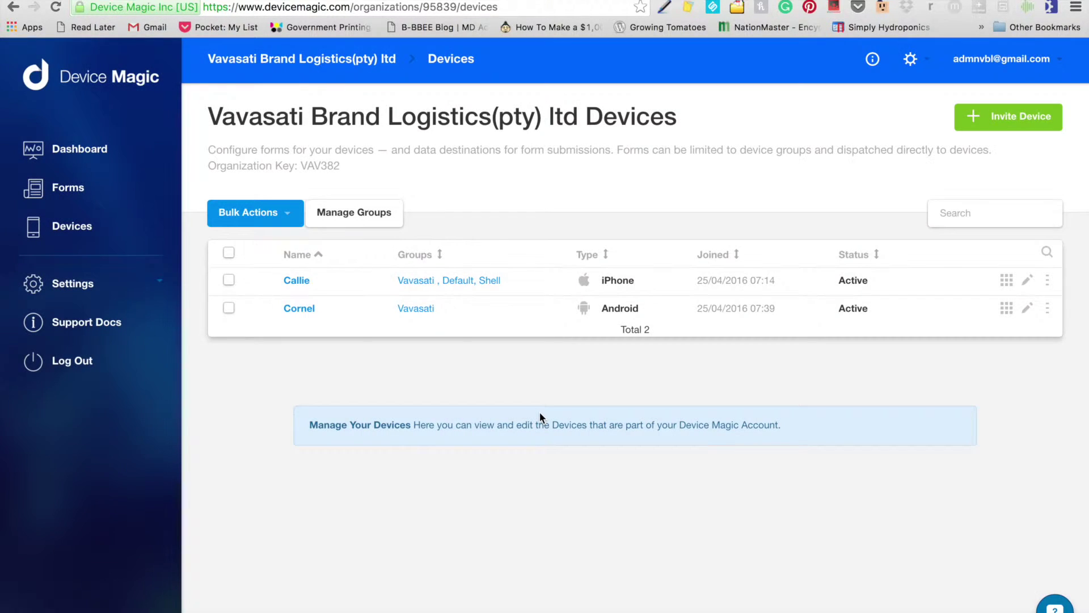
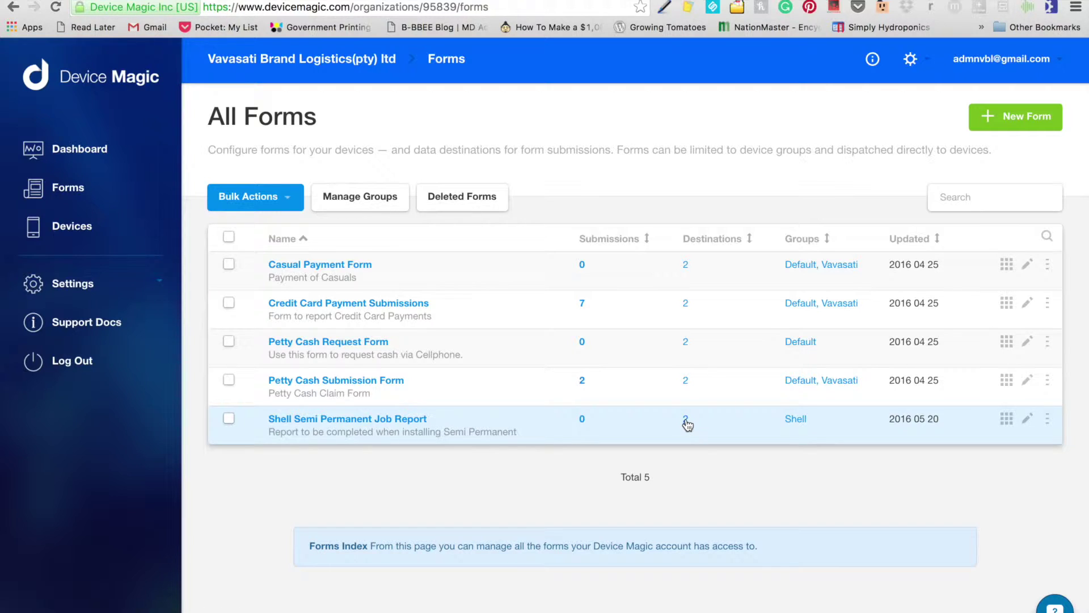
# Open the Shell report's destinations and edit the Plain Text to Email destination.
pyautogui.click(685, 421)
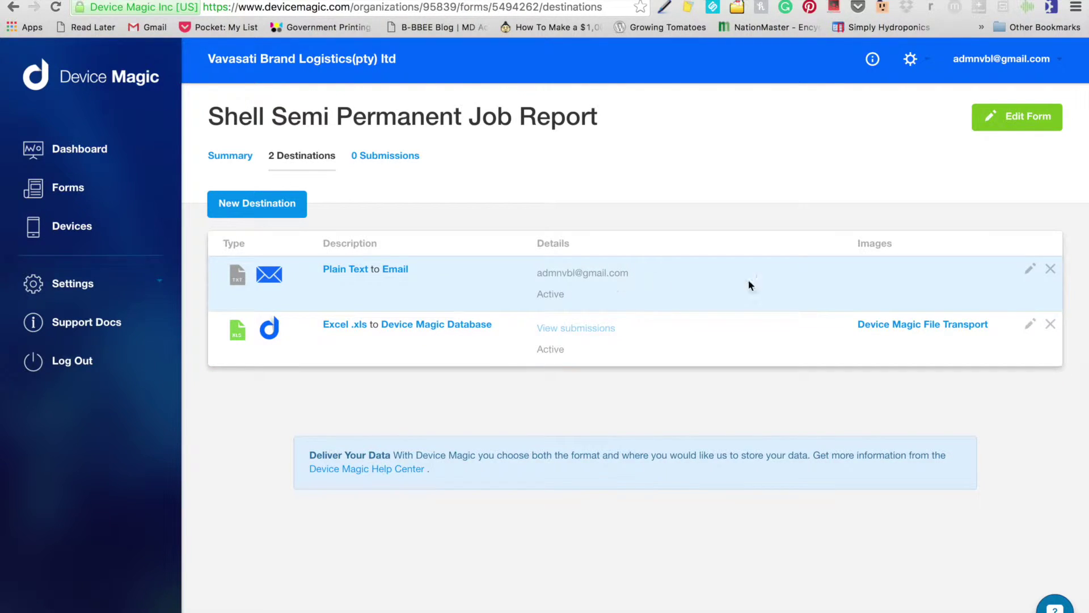
pyautogui.click(1030, 271)
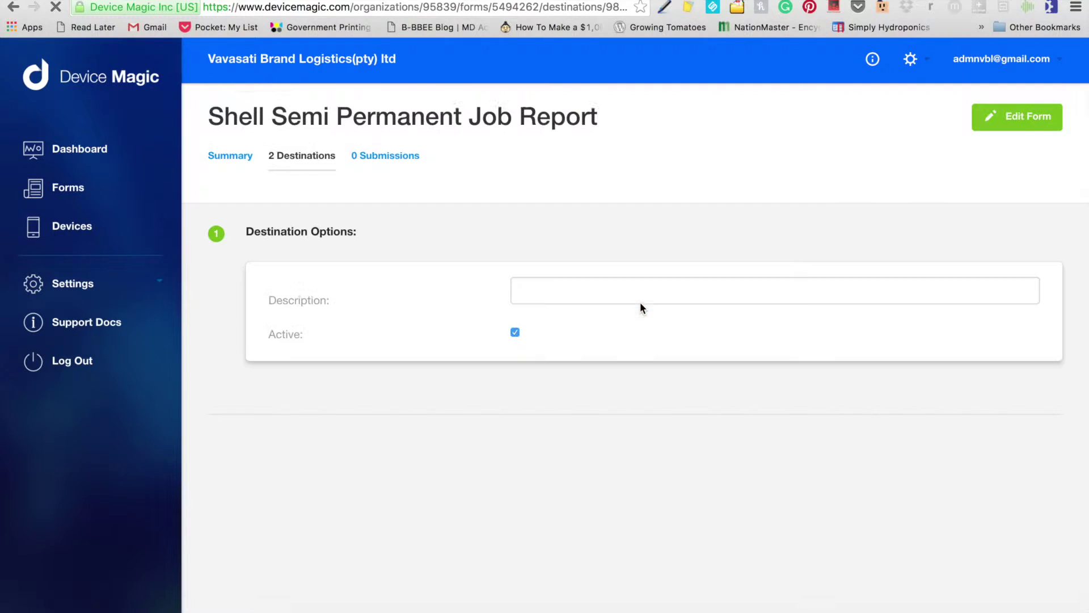
# Enter 'Emai' as the destination's description.
pyautogui.scroll(-3, 635, 306)
pyautogui.scroll(2, 522, 267)
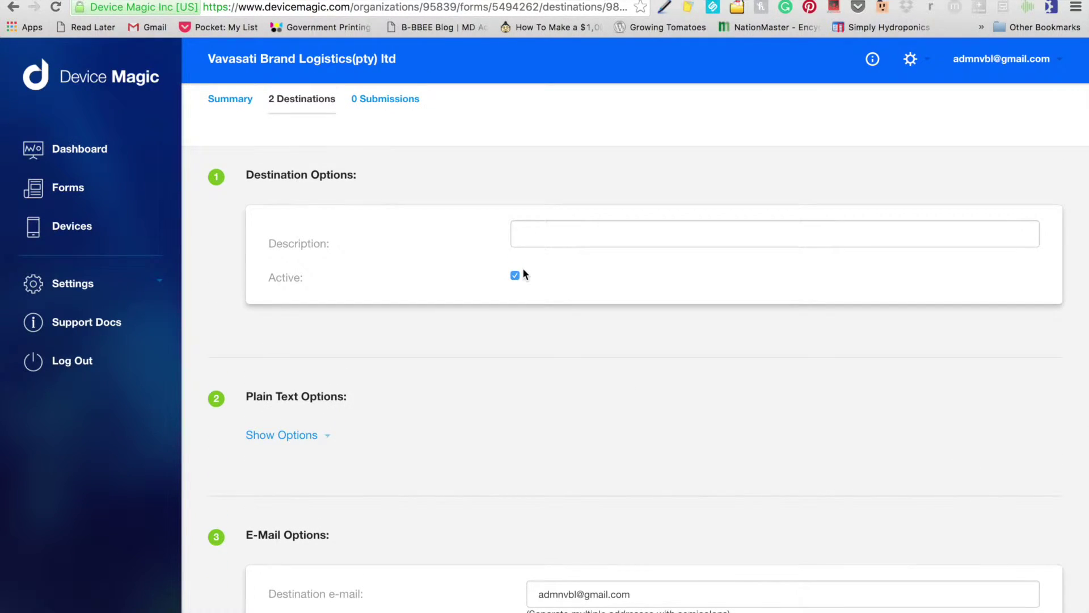
pyautogui.scroll(-2, 522, 267)
pyautogui.scroll(-3, 522, 271)
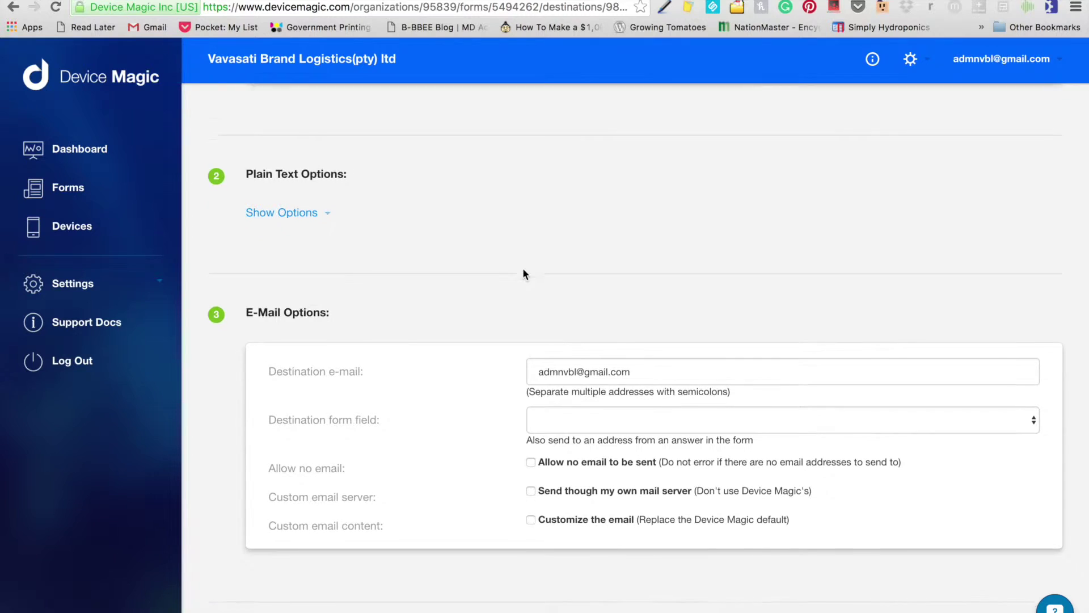
pyautogui.scroll(3, 515, 277)
pyautogui.scroll(1, 514, 278)
pyautogui.click(539, 203)
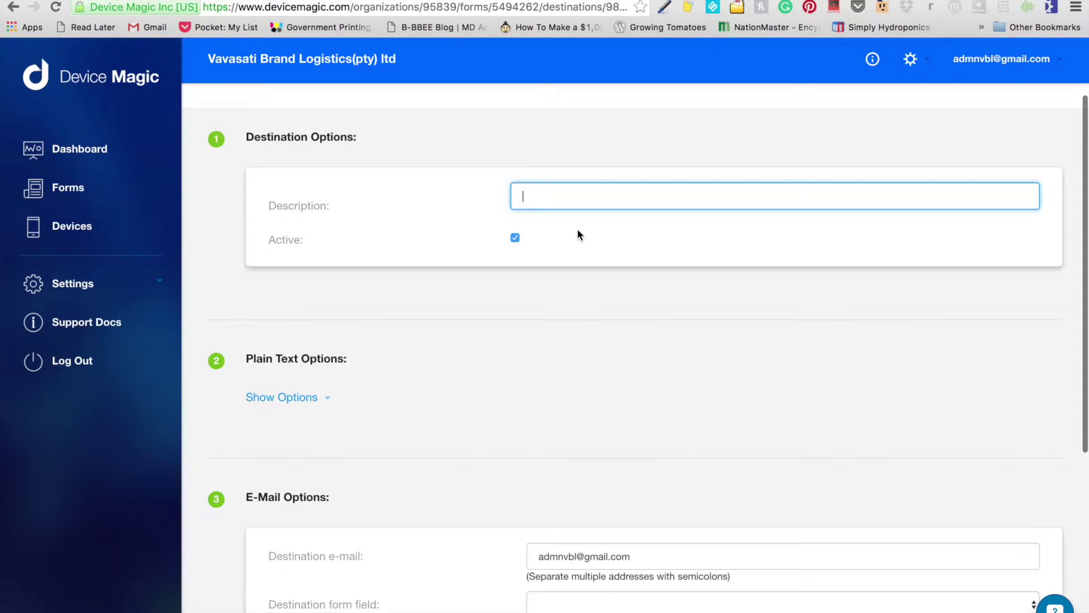
pyautogui.write('Email')
# Append a second recipient's e-mail address after a semicolon, correcting its typos.
pyautogui.scroll(-5, 567, 314)
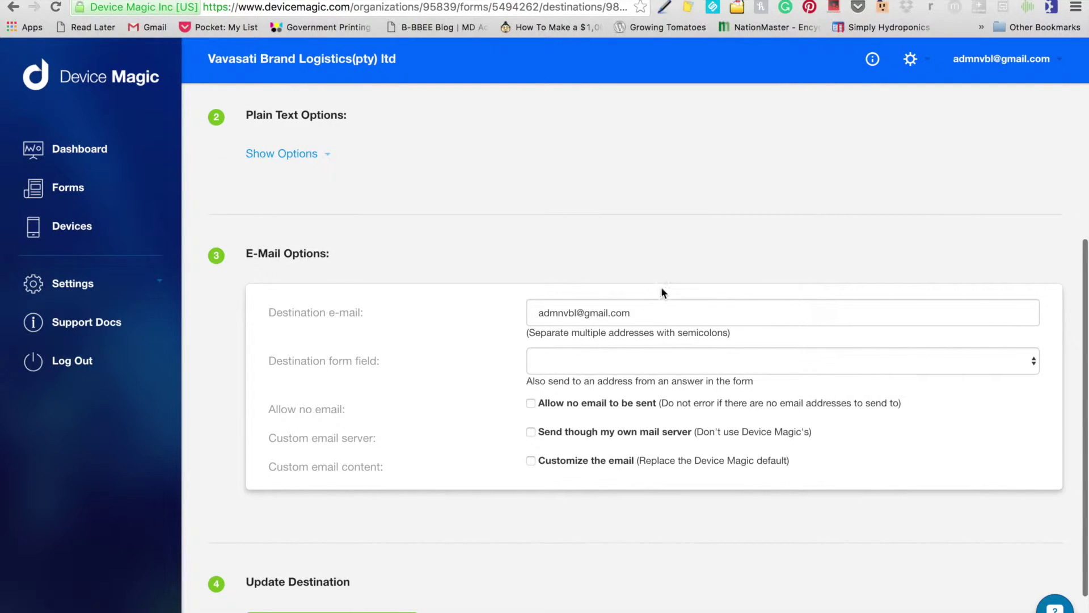
pyautogui.click(662, 312)
pyautogui.write(';')
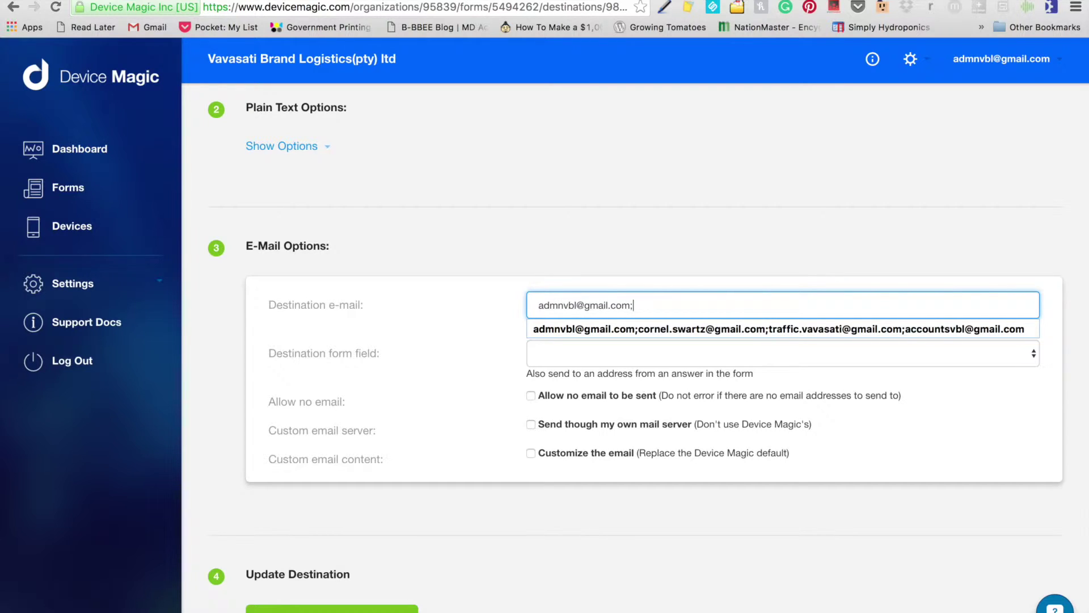
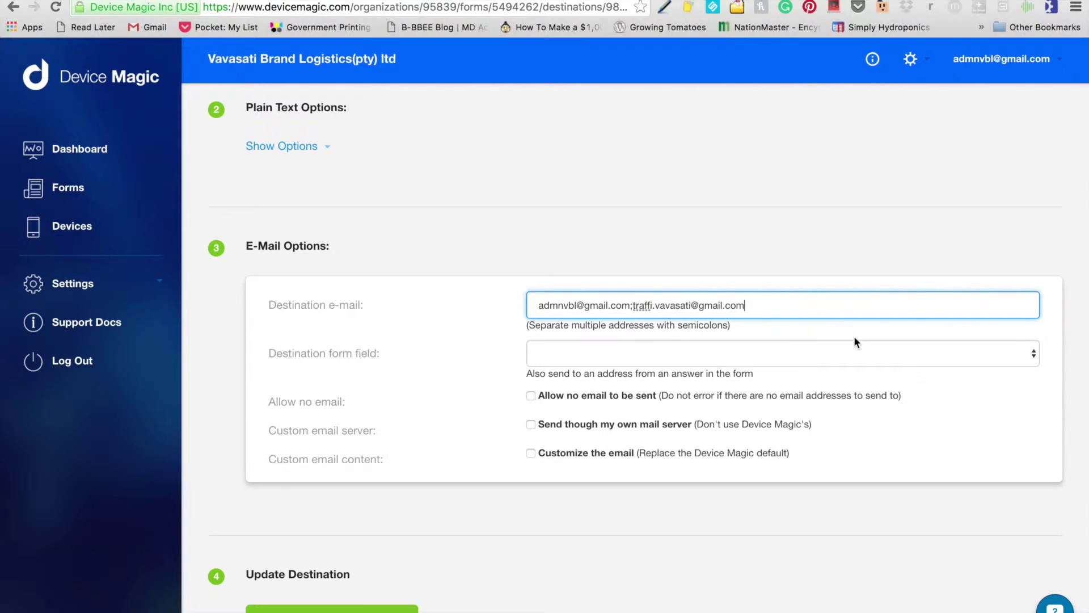
pyautogui.click(656, 307)
pyautogui.press('Left')
pyautogui.write('c')
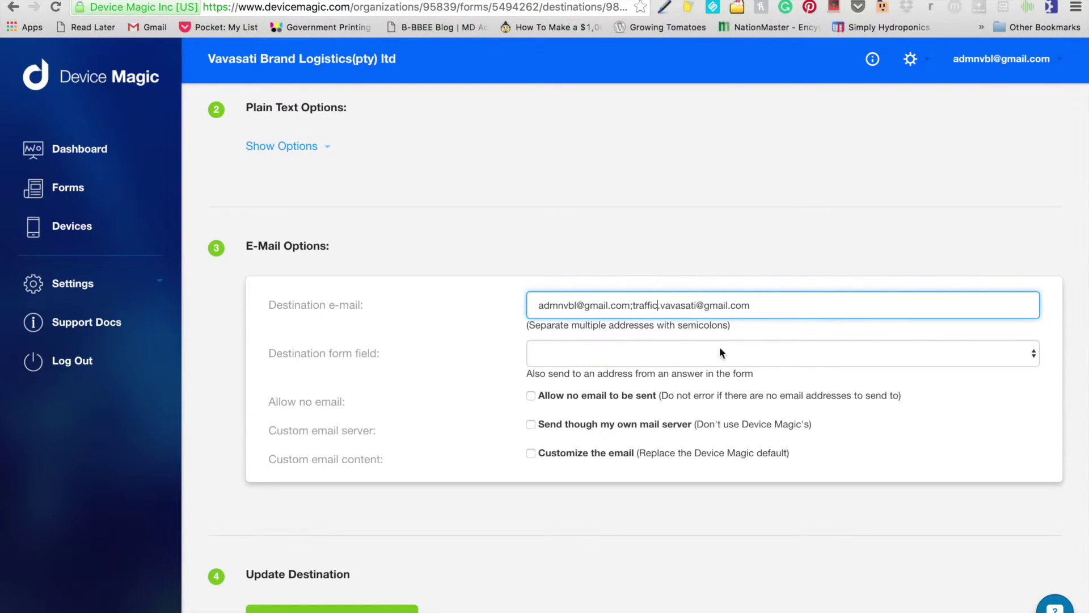
# Leave the Destination form field dropdown blank and save with Update Destination.
pyautogui.click(1030, 349)
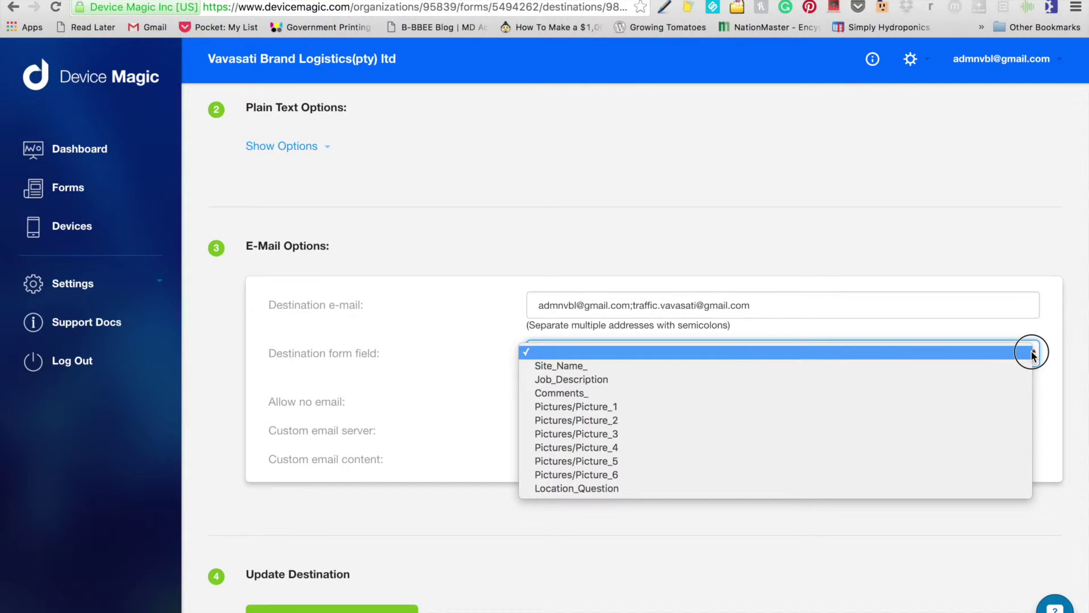
pyautogui.click(1030, 351)
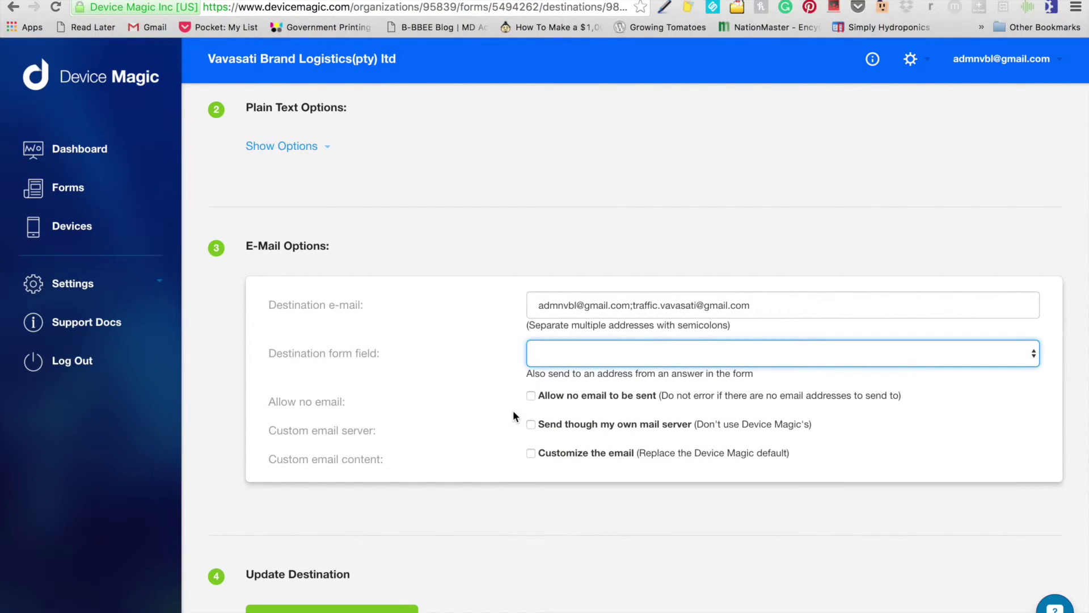
pyautogui.scroll(-2, 513, 405)
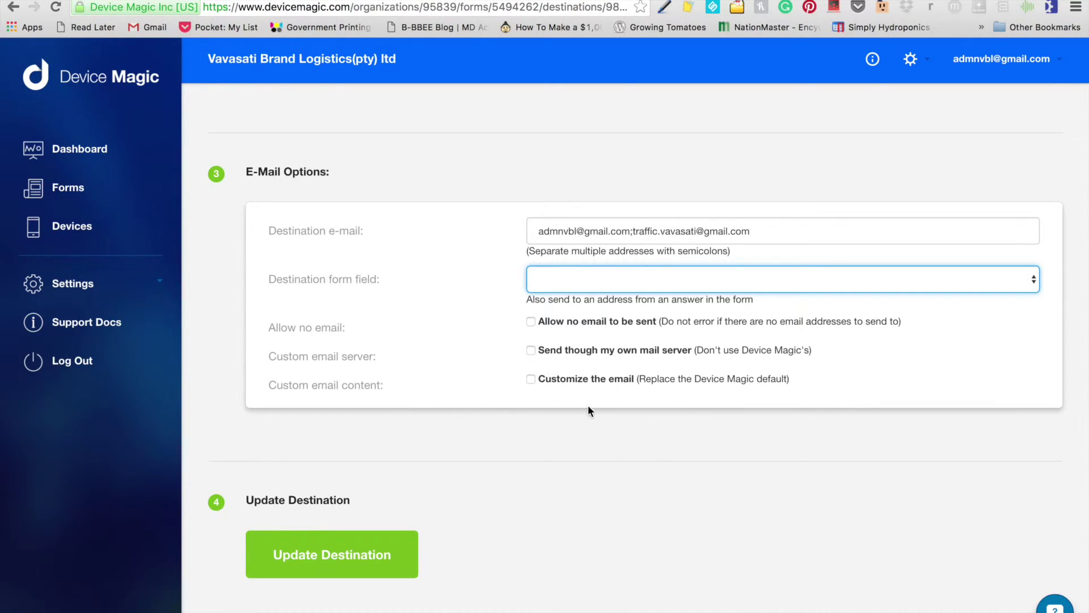
pyautogui.click(331, 551)
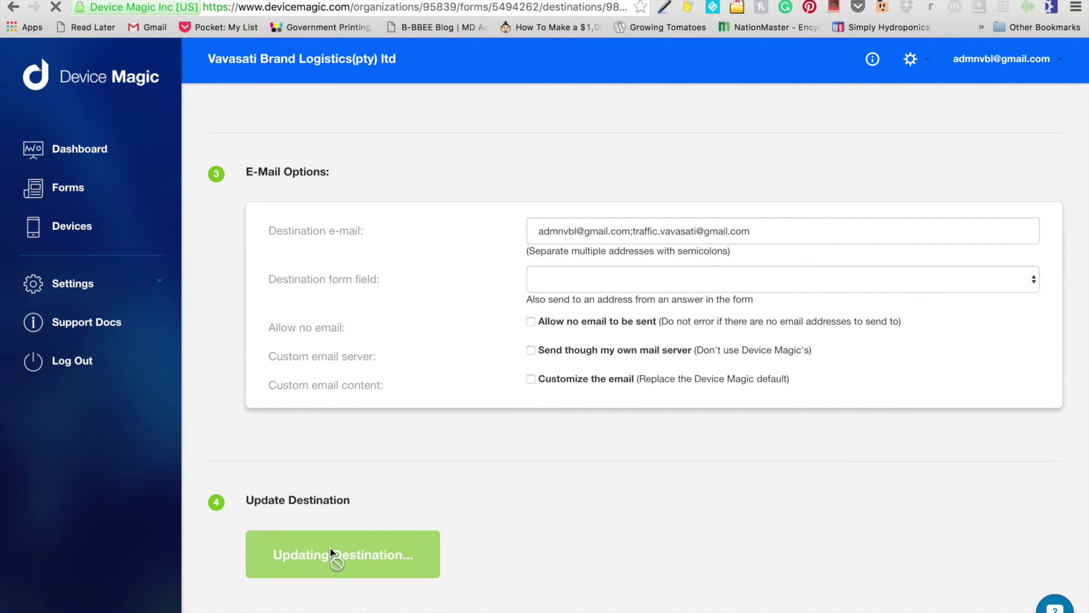